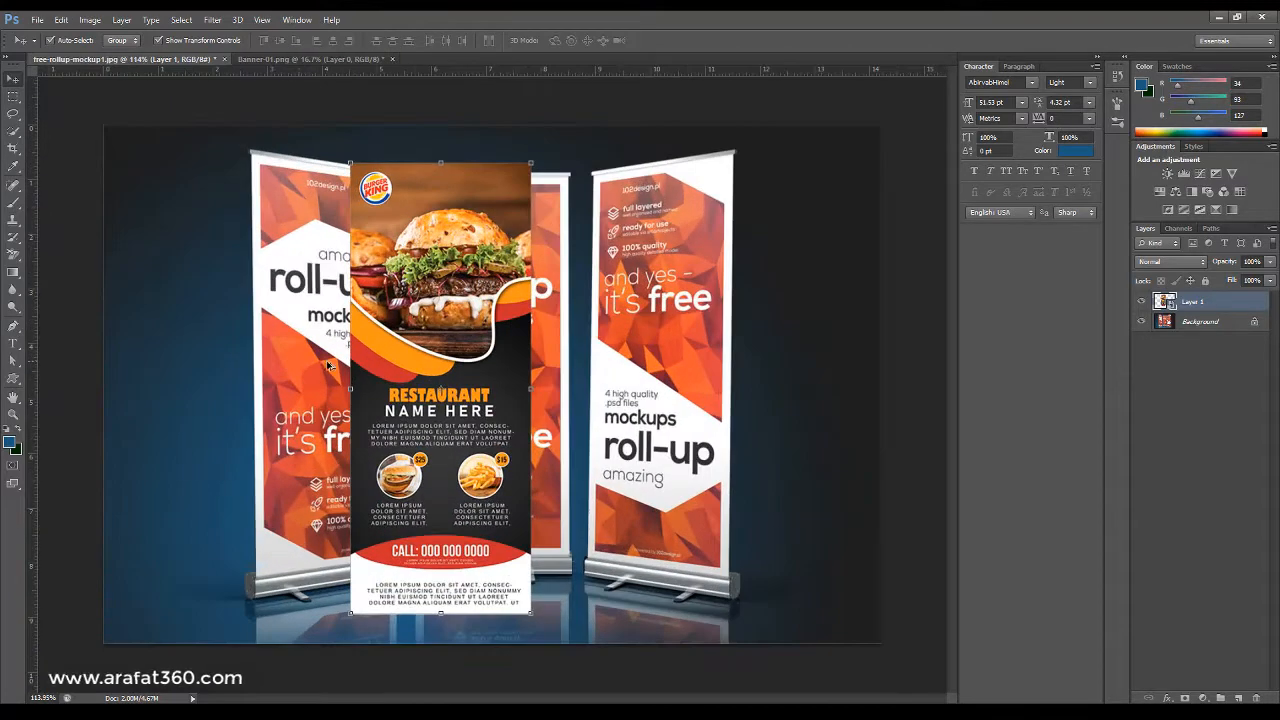
{"action": "scroll", "coordinate": [282, 212], "scroll_direction": "up", "scroll_amount": 5}
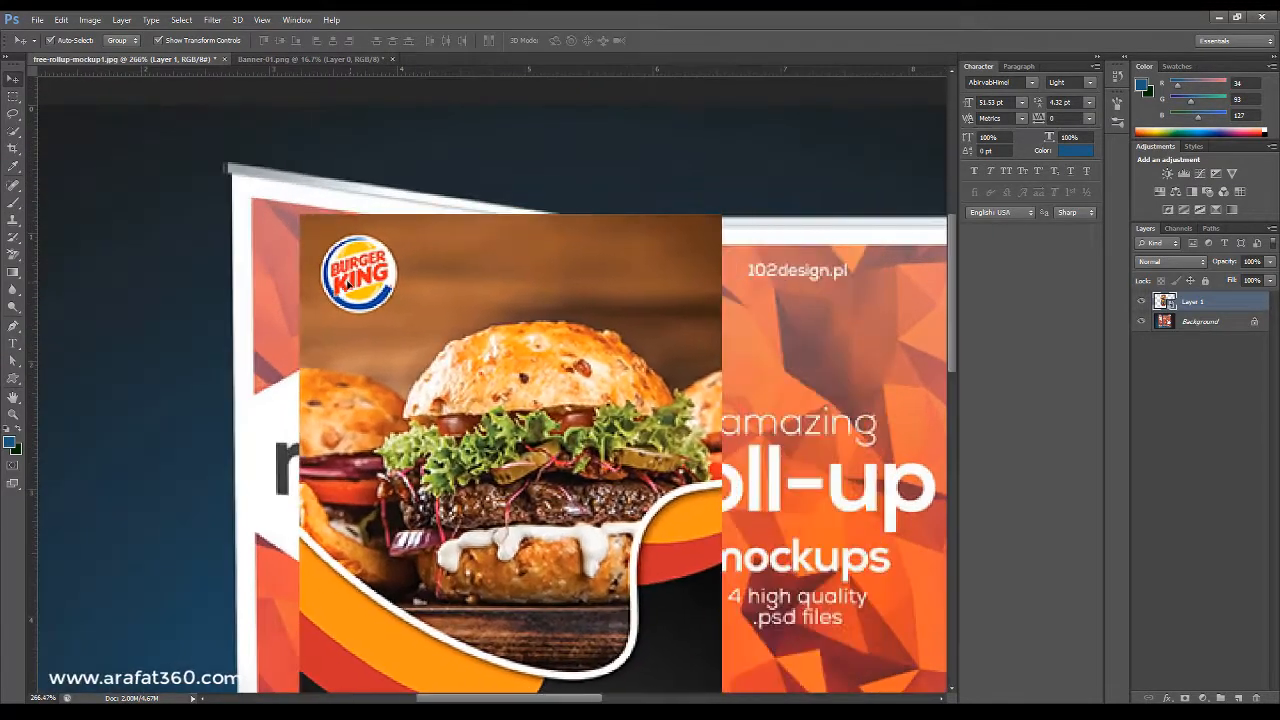
Distort the burger banner layer so its four corners fit the left roll-up stand's panel, then apply the transform.
{"action": "left_click_drag", "start_coordinate": [351, 282], "coordinate": [303, 267]}
{"action": "left_click_drag", "start_coordinate": [673, 197], "coordinate": [546, 239]}
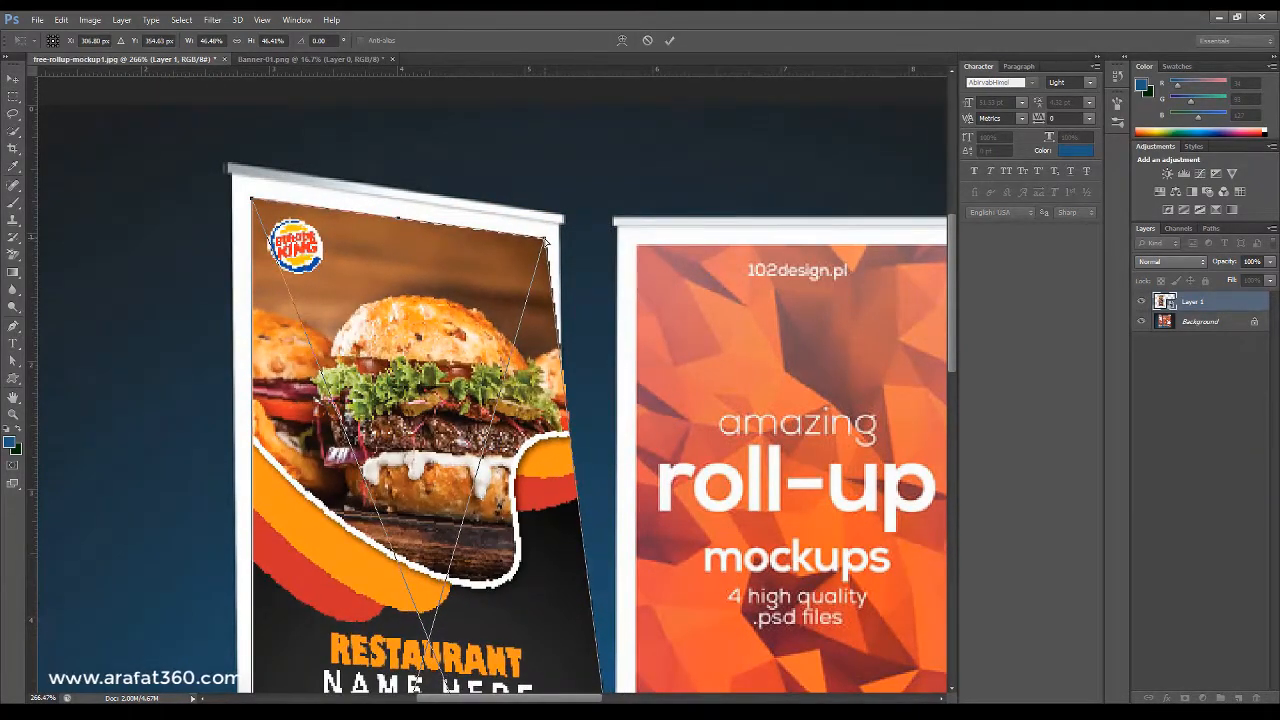
{"action": "scroll", "coordinate": [604, 288], "scroll_direction": "down", "scroll_amount": 5}
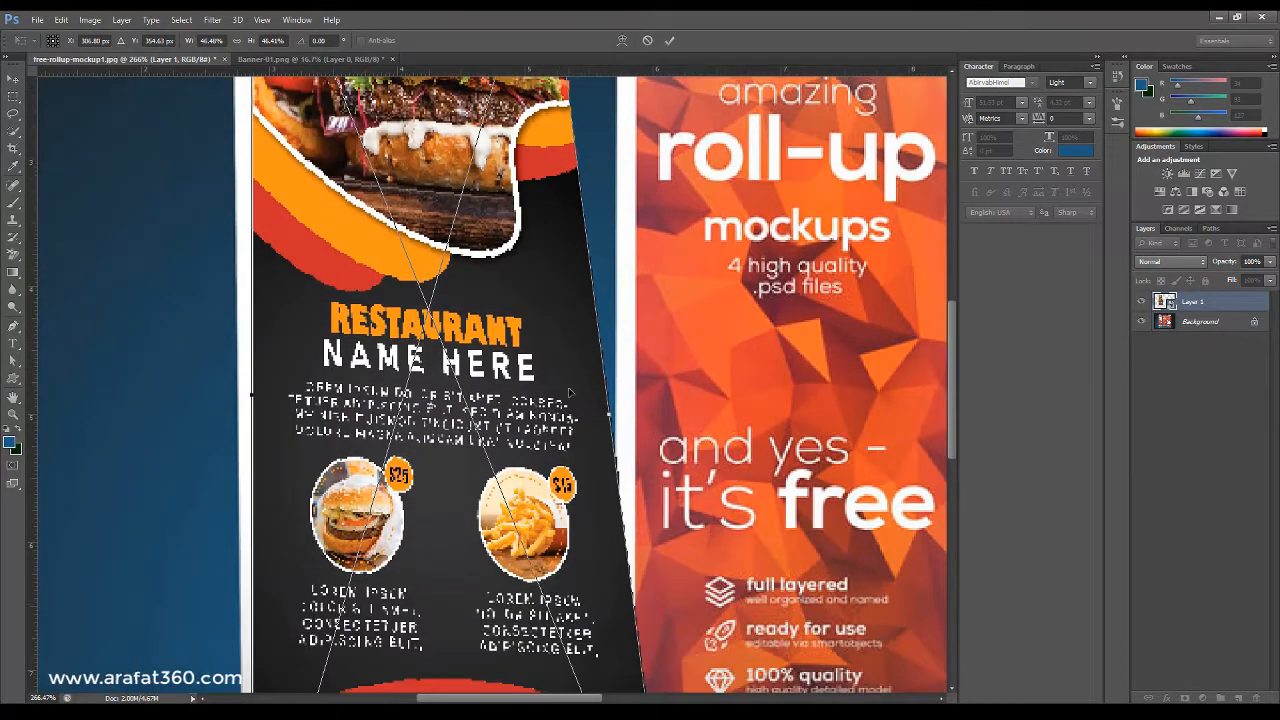
{"action": "left_click_drag", "start_coordinate": [557, 412], "coordinate": [597, 155]}
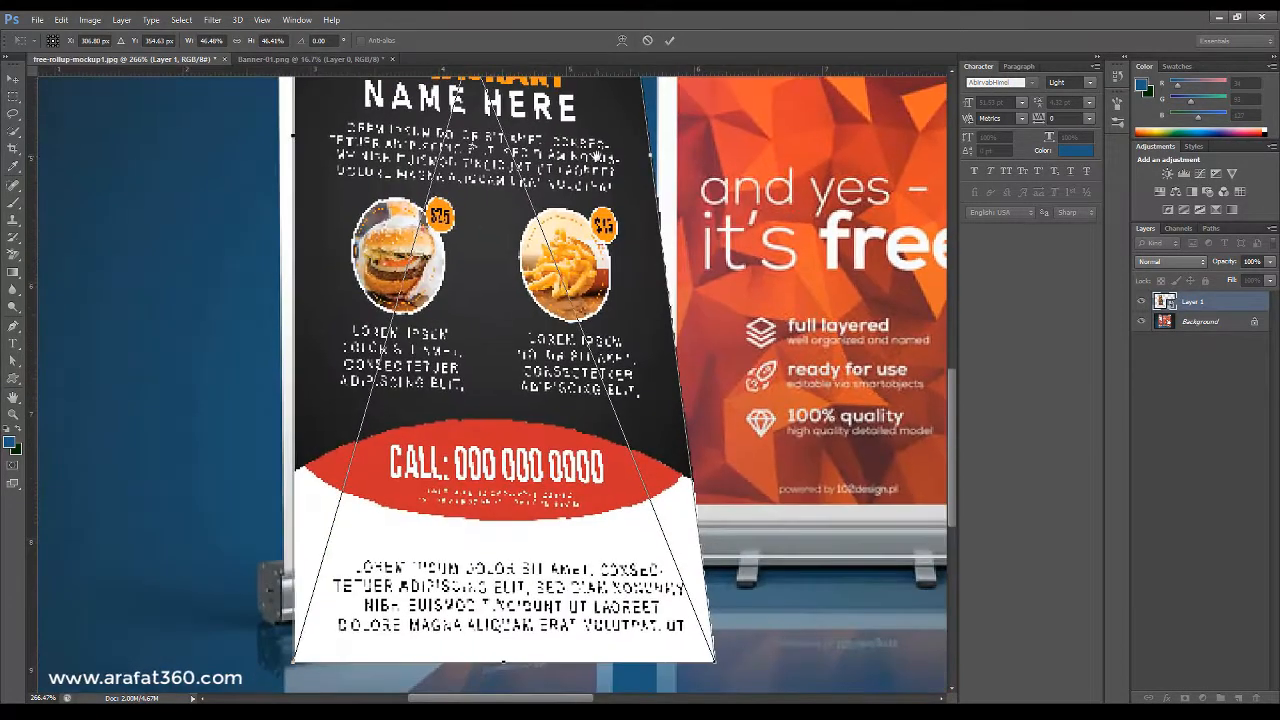
{"action": "left_click_drag", "start_coordinate": [474, 410], "coordinate": [478, 344]}
{"action": "left_click_drag", "start_coordinate": [510, 594], "coordinate": [510, 412]}
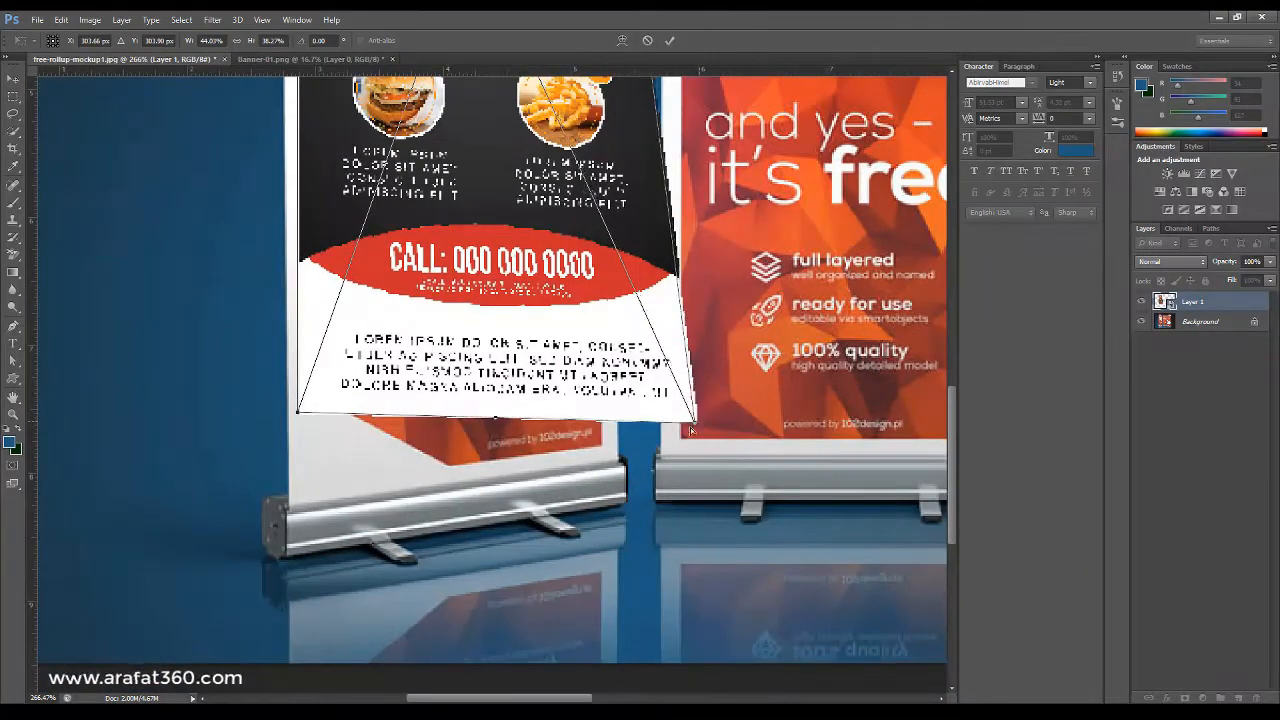
{"action": "left_click_drag", "start_coordinate": [692, 430], "coordinate": [609, 492]}
{"action": "scroll", "coordinate": [607, 450], "scroll_direction": "up", "scroll_amount": 10}
{"action": "scroll", "coordinate": [609, 492], "scroll_direction": "down", "scroll_amount": 7}
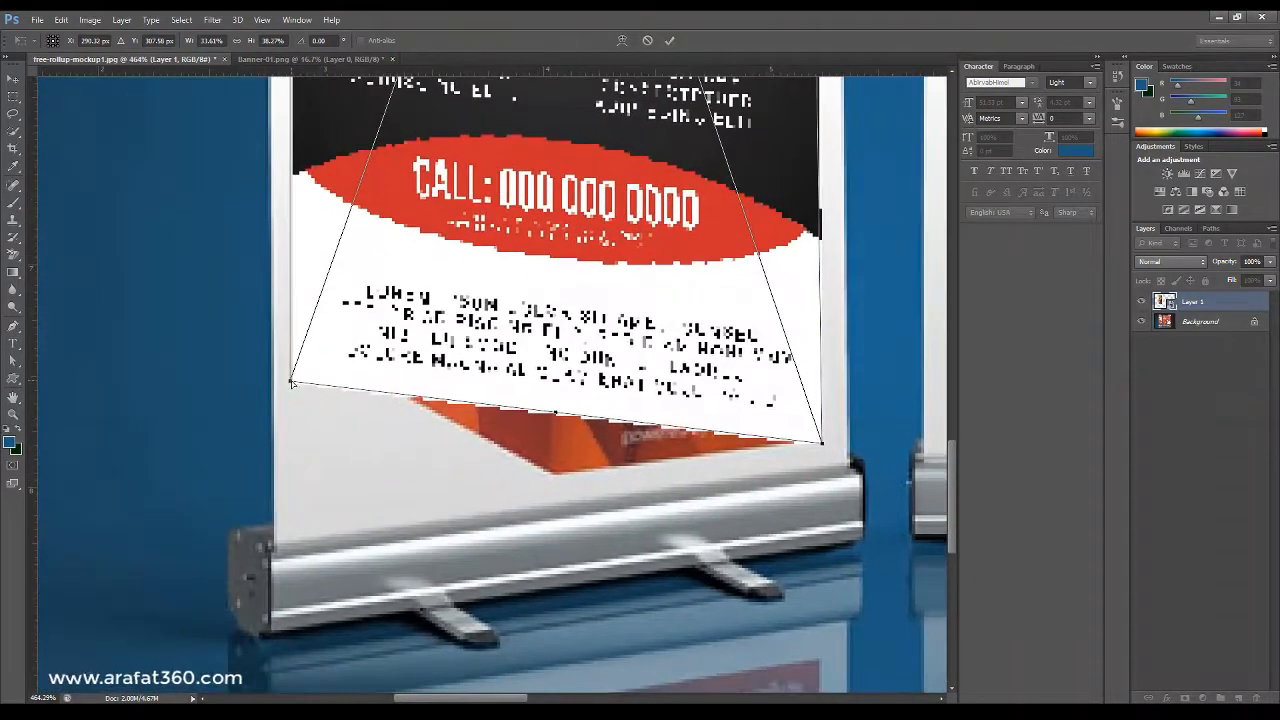
{"action": "left_click_drag", "start_coordinate": [291, 382], "coordinate": [308, 508]}
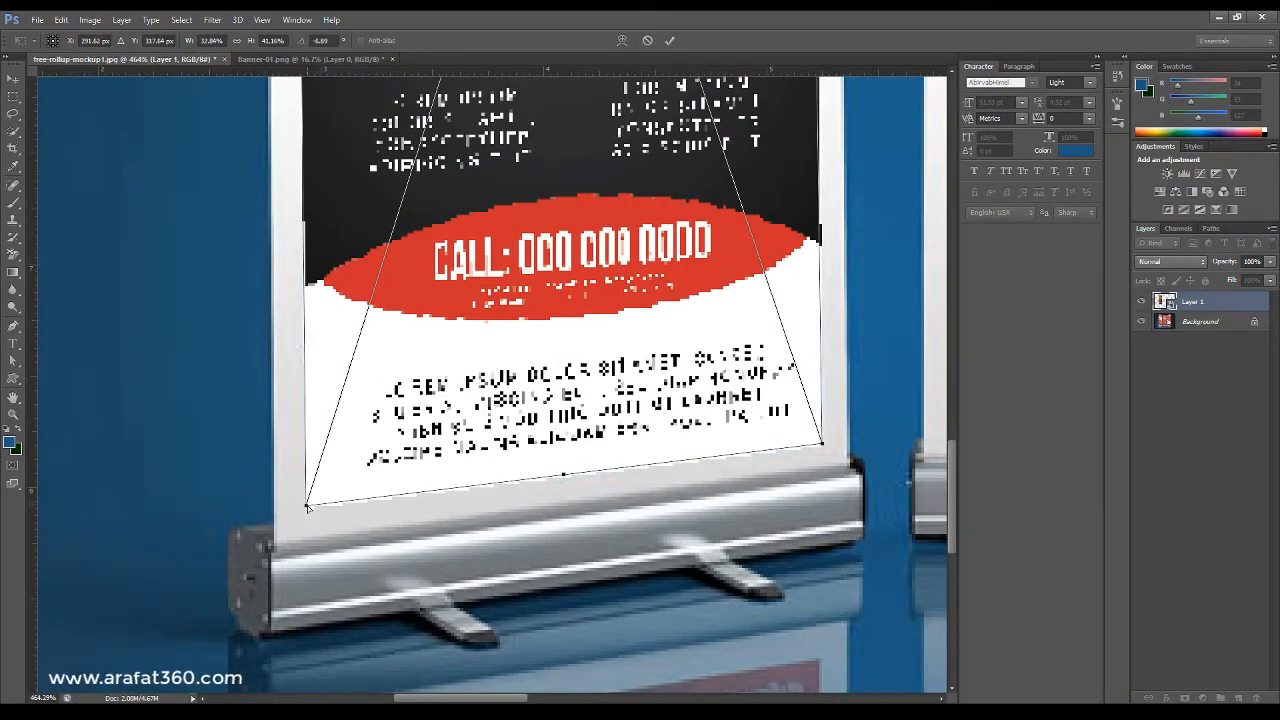
{"action": "key", "text": "Return"}
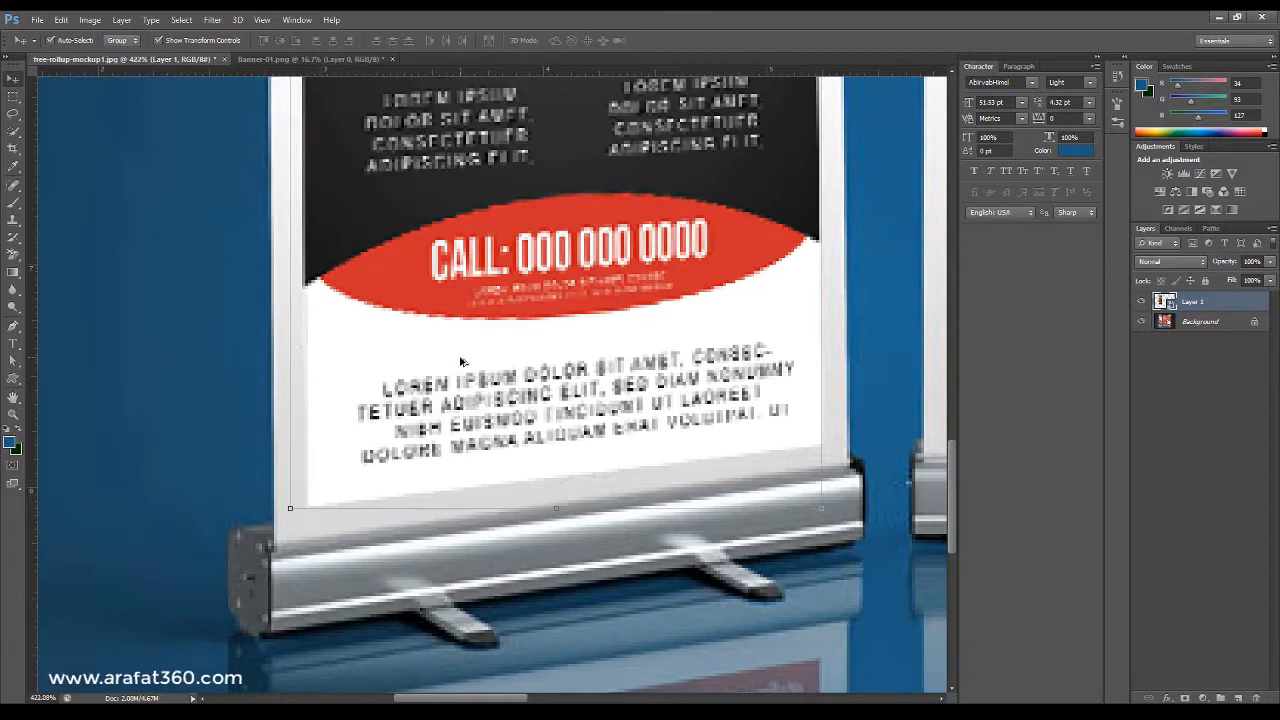
Duplicate the banner layer and move the copy over the middle roll-up stand.
{"action": "scroll", "coordinate": [460, 362], "scroll_direction": "down", "scroll_amount": 5}
{"action": "left_click", "coordinate": [103, 270]}
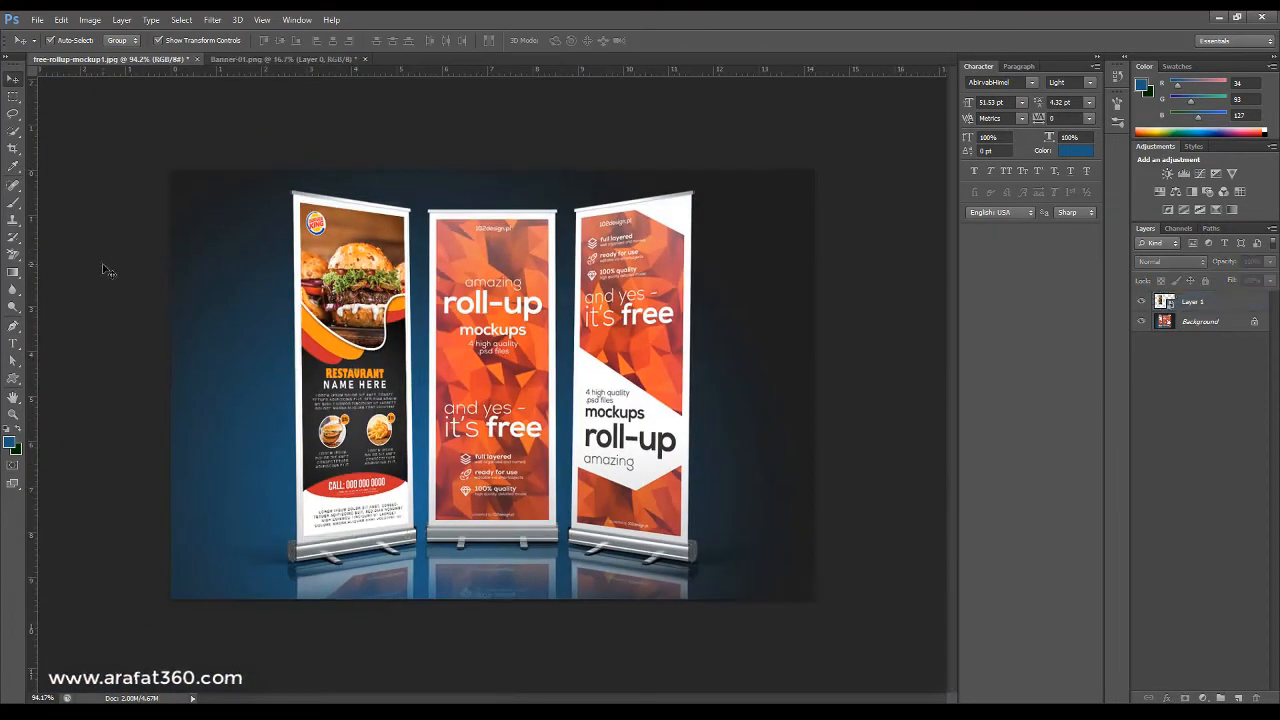
{"action": "scroll", "coordinate": [345, 184], "scroll_direction": "up", "scroll_amount": 2}
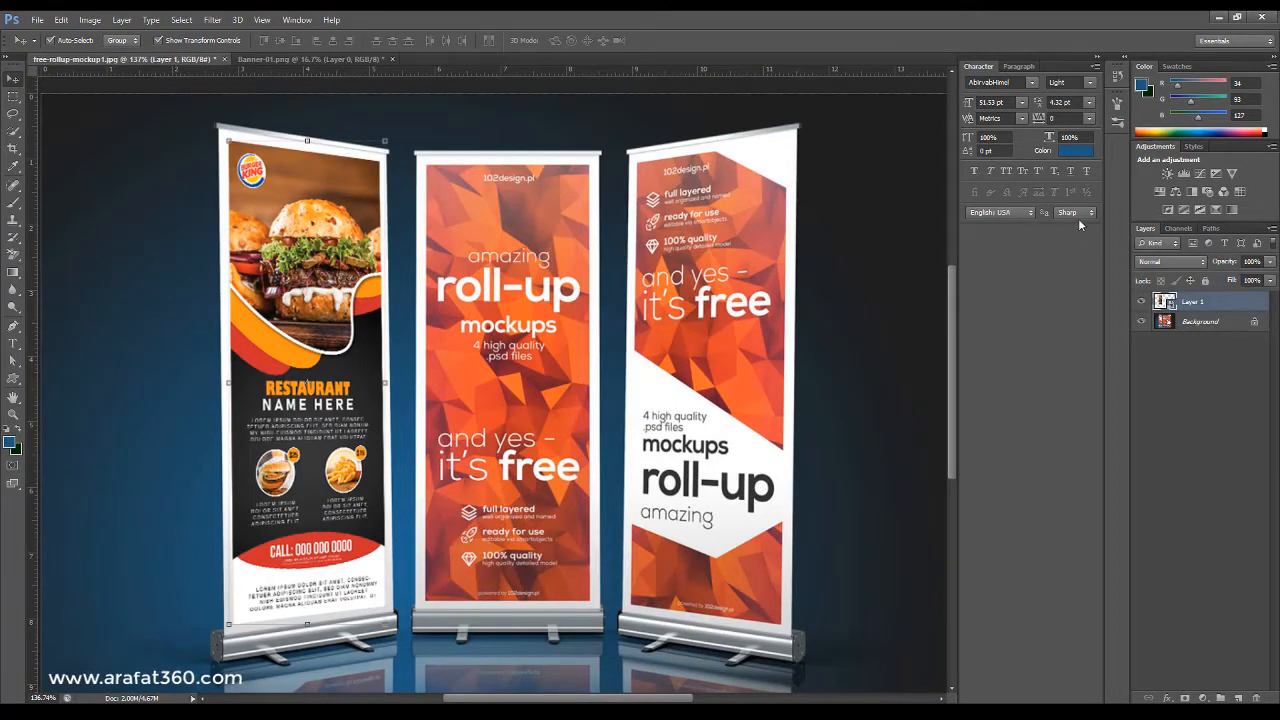
{"action": "key", "text": "ctrl+j"}
{"action": "left_click_drag", "start_coordinate": [294, 315], "coordinate": [489, 326]}
{"action": "key", "text": "ctrl+z"}
{"action": "left_click_drag", "start_coordinate": [317, 282], "coordinate": [557, 309]}
Distort the copy's top corners to align with the top edge of the middle stand's panel.
{"action": "scroll", "coordinate": [459, 177], "scroll_direction": "up", "scroll_amount": 2}
{"action": "scroll", "coordinate": [540, 183], "scroll_direction": "up", "scroll_amount": 3}
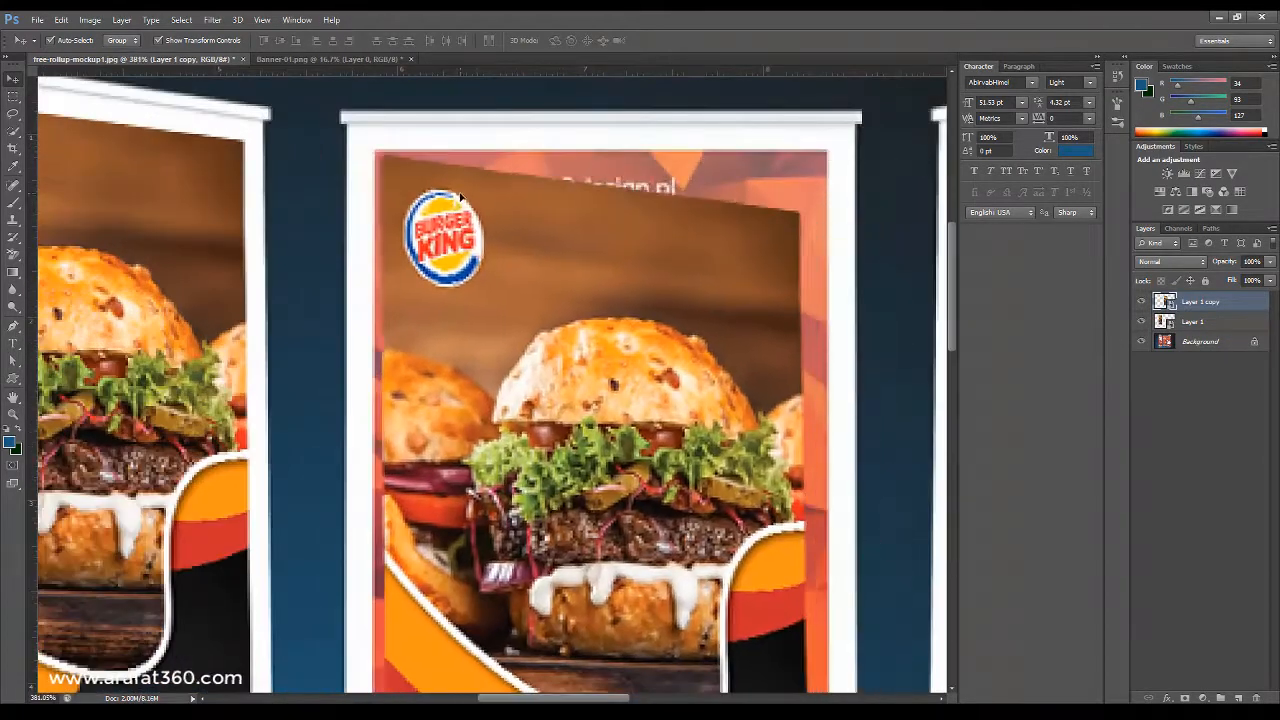
{"action": "mouse_move", "coordinate": [811, 151]}
{"action": "left_mouse_down"}
{"action": "mouse_move", "coordinate": [799, 180]}
{"action": "mouse_move", "coordinate": [829, 151]}
{"action": "left_mouse_up"}
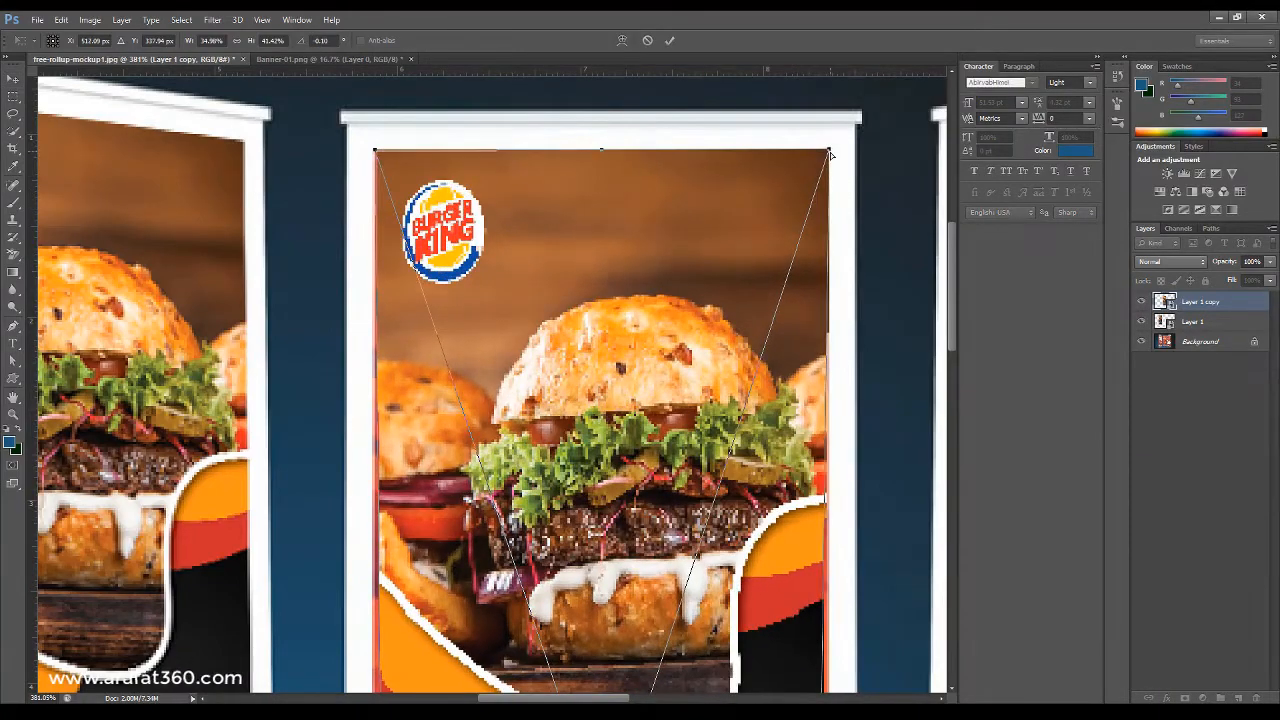
{"action": "scroll", "coordinate": [368, 141], "scroll_direction": "up", "scroll_amount": 5}
{"action": "left_click_drag", "start_coordinate": [406, 191], "coordinate": [390, 188]}
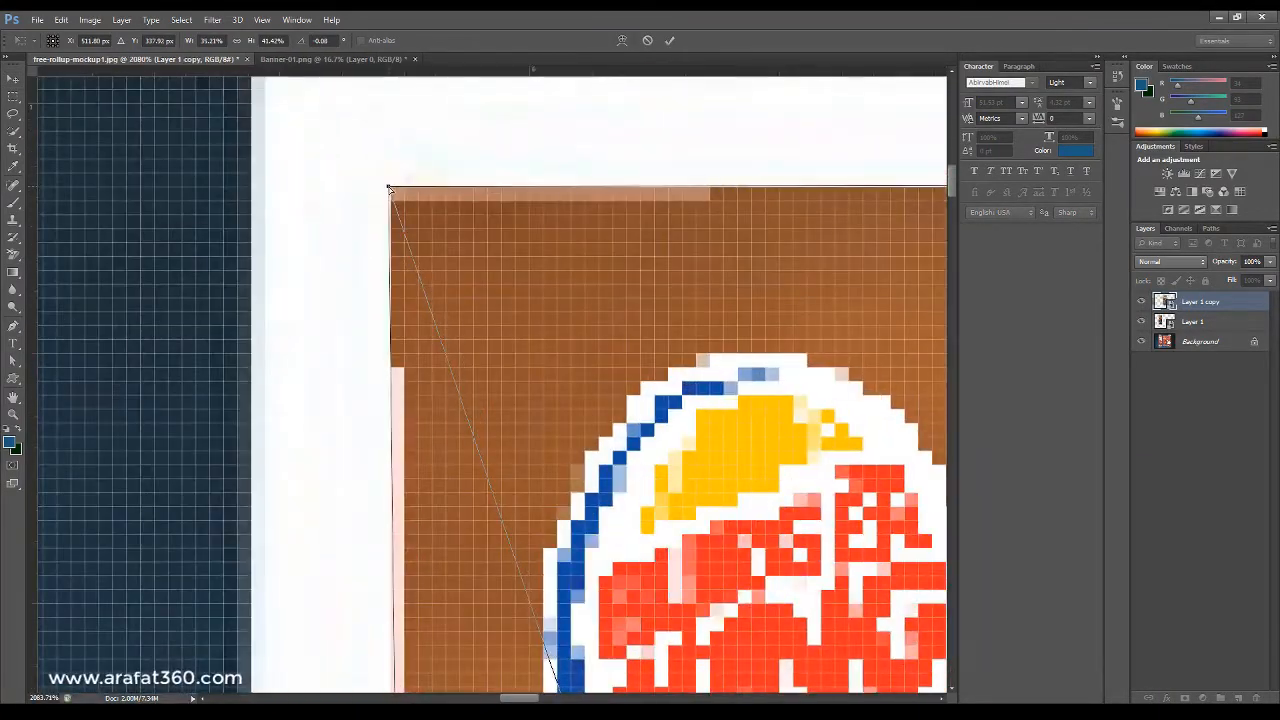
{"action": "scroll", "coordinate": [390, 188], "scroll_direction": "down", "scroll_amount": 6}
{"action": "scroll", "coordinate": [848, 213], "scroll_direction": "up", "scroll_amount": 6}
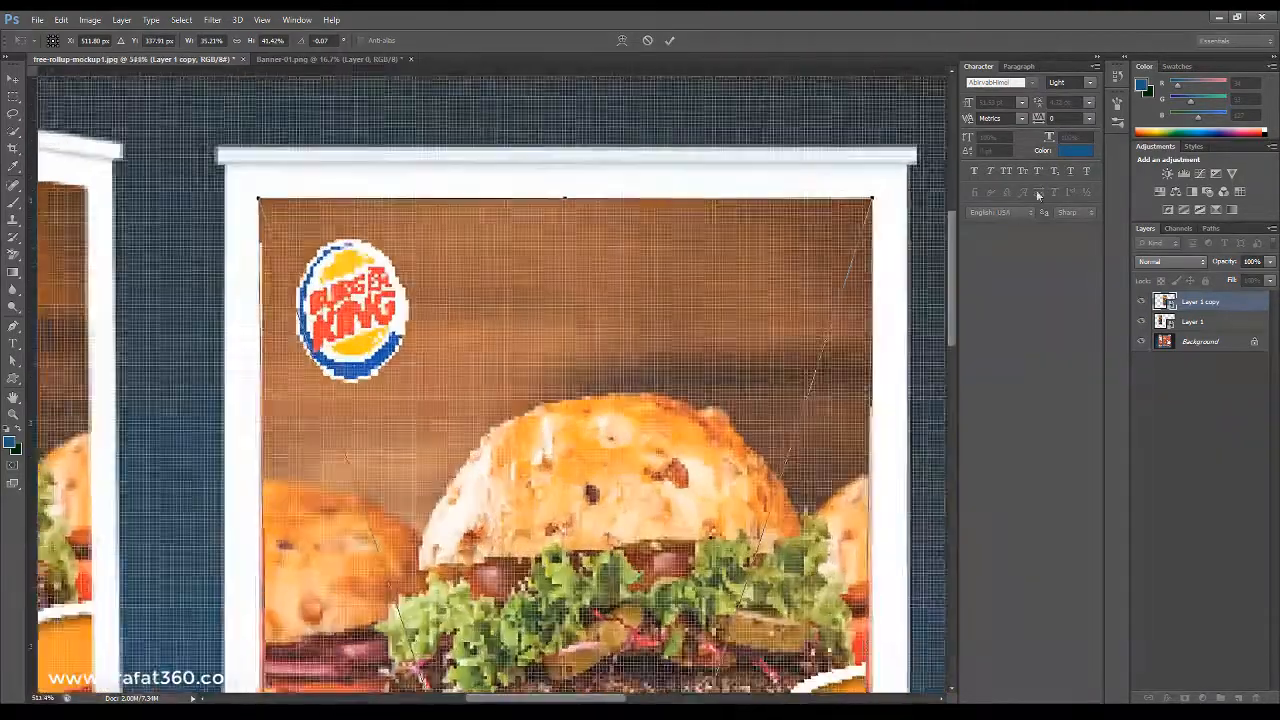
{"action": "scroll", "coordinate": [848, 213], "scroll_direction": "down", "scroll_amount": 2}
{"action": "left_click_drag", "start_coordinate": [872, 190], "coordinate": [874, 189]}
Distort the copy's bottom corners onto the middle panel's lower edge and apply the transform.
{"action": "scroll", "coordinate": [874, 189], "scroll_direction": "down", "scroll_amount": 8}
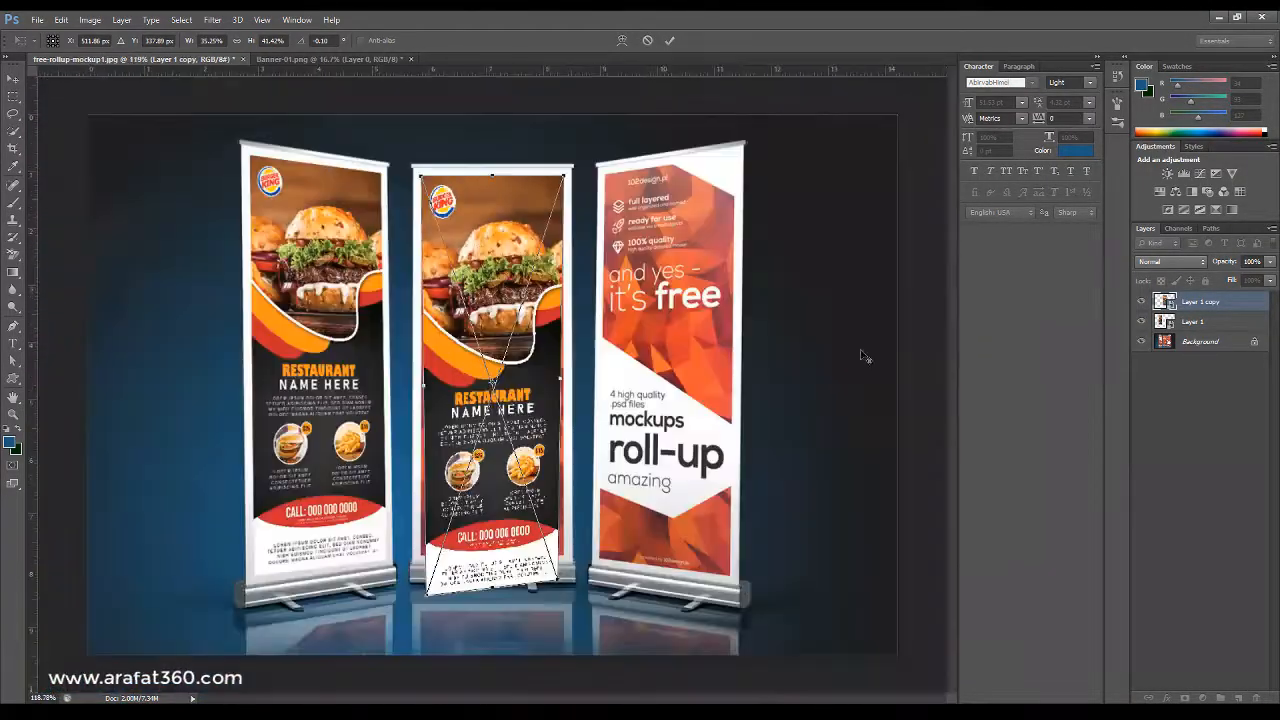
{"action": "scroll", "coordinate": [388, 583], "scroll_direction": "up", "scroll_amount": 6}
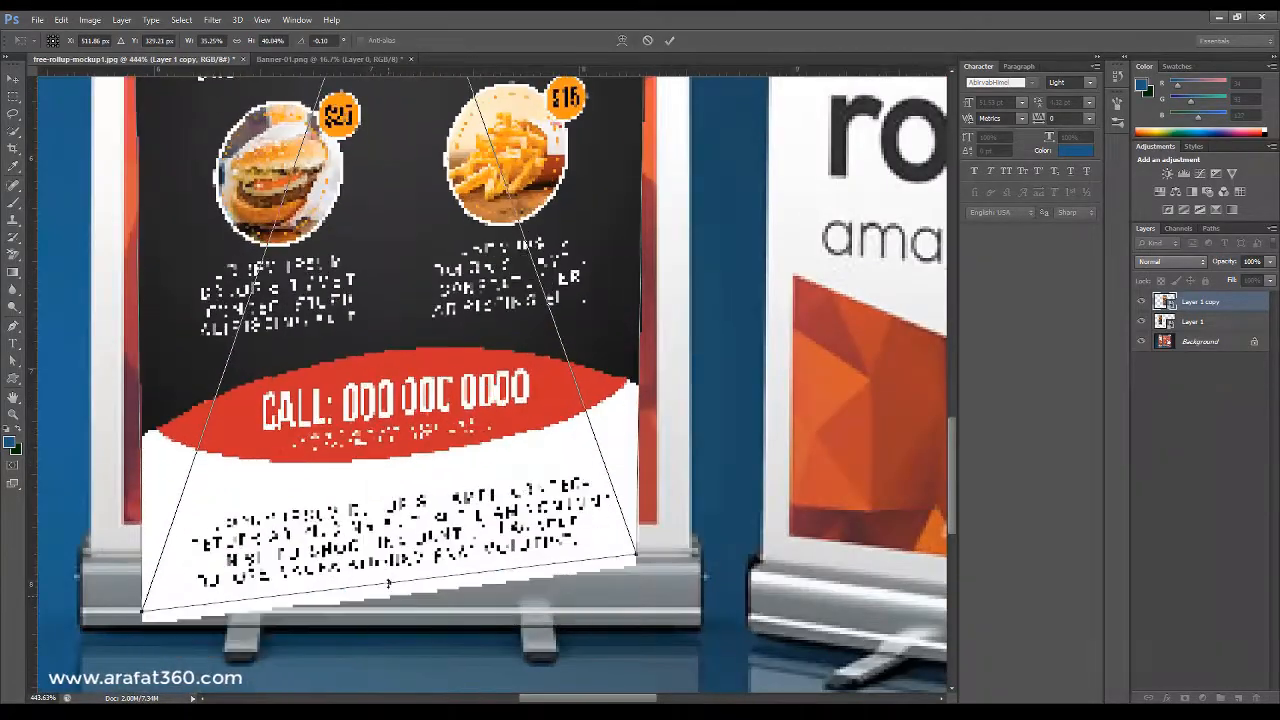
{"action": "scroll", "coordinate": [650, 580], "scroll_direction": "up", "scroll_amount": 9}
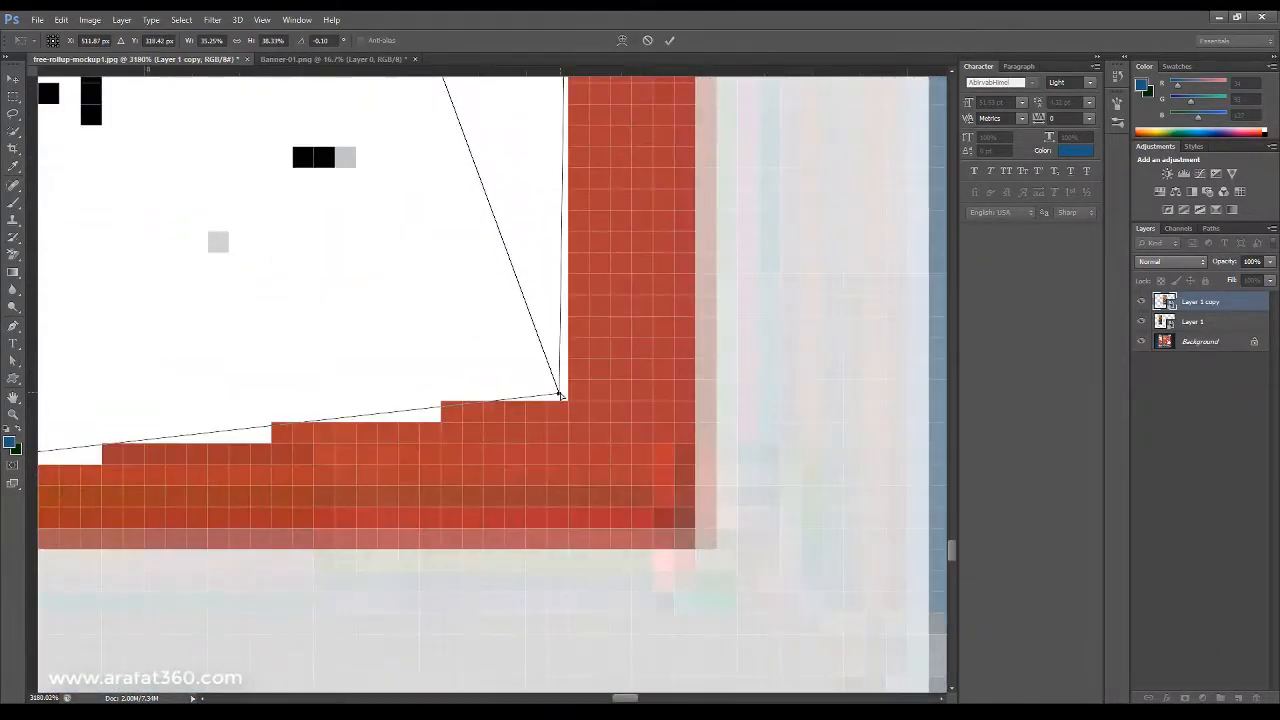
{"action": "left_click_drag", "start_coordinate": [560, 395], "coordinate": [714, 563]}
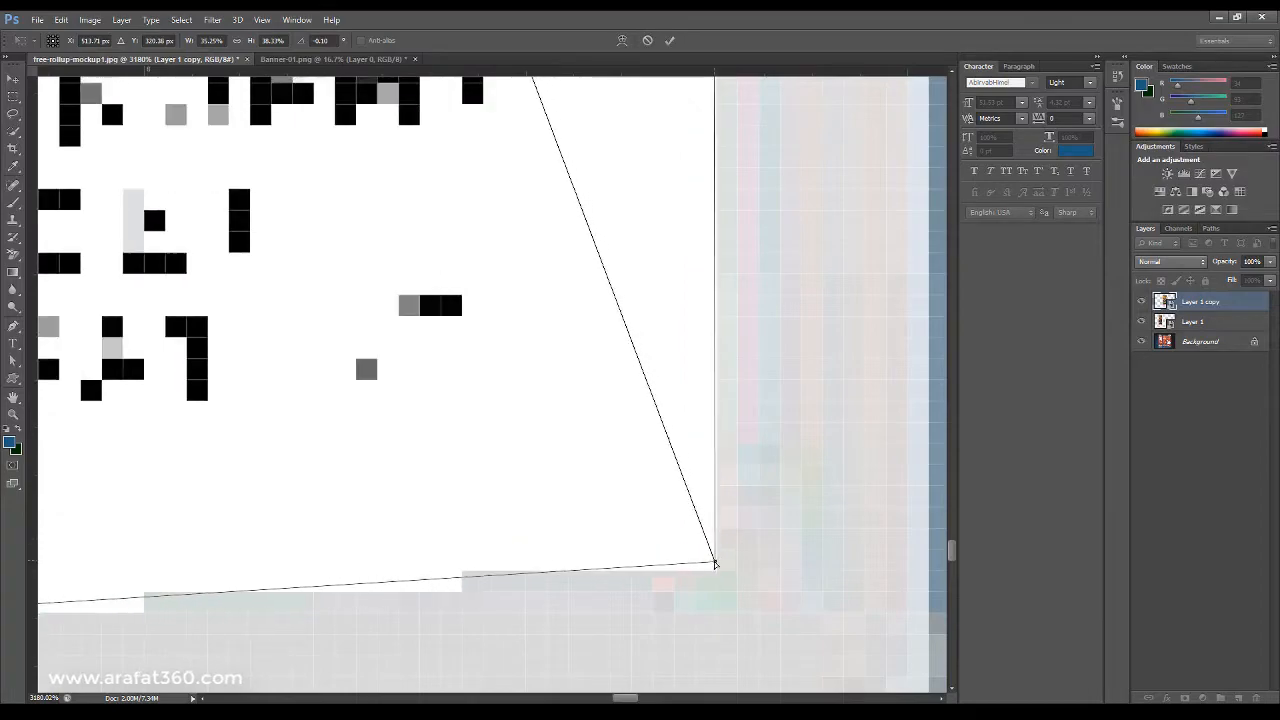
{"action": "scroll", "coordinate": [714, 563], "scroll_direction": "down", "scroll_amount": 8}
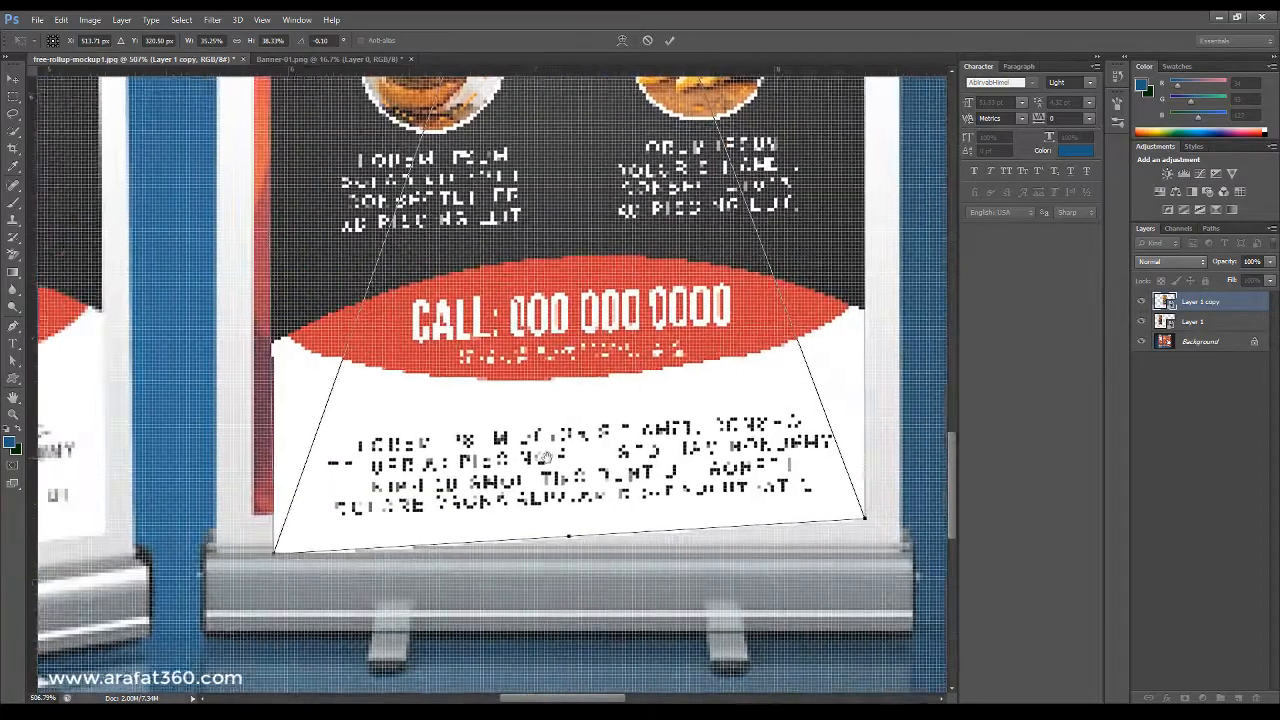
{"action": "scroll", "coordinate": [272, 549], "scroll_direction": "up", "scroll_amount": 9}
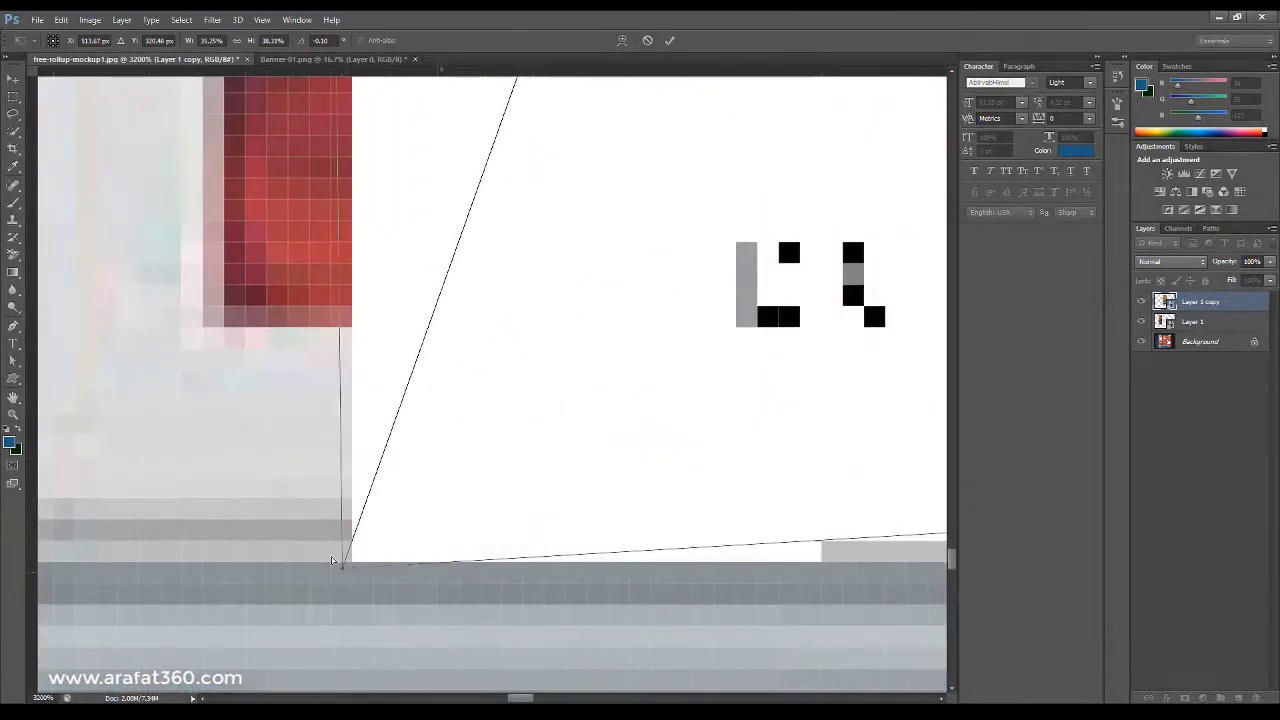
{"action": "left_click_drag", "start_coordinate": [333, 560], "coordinate": [180, 352]}
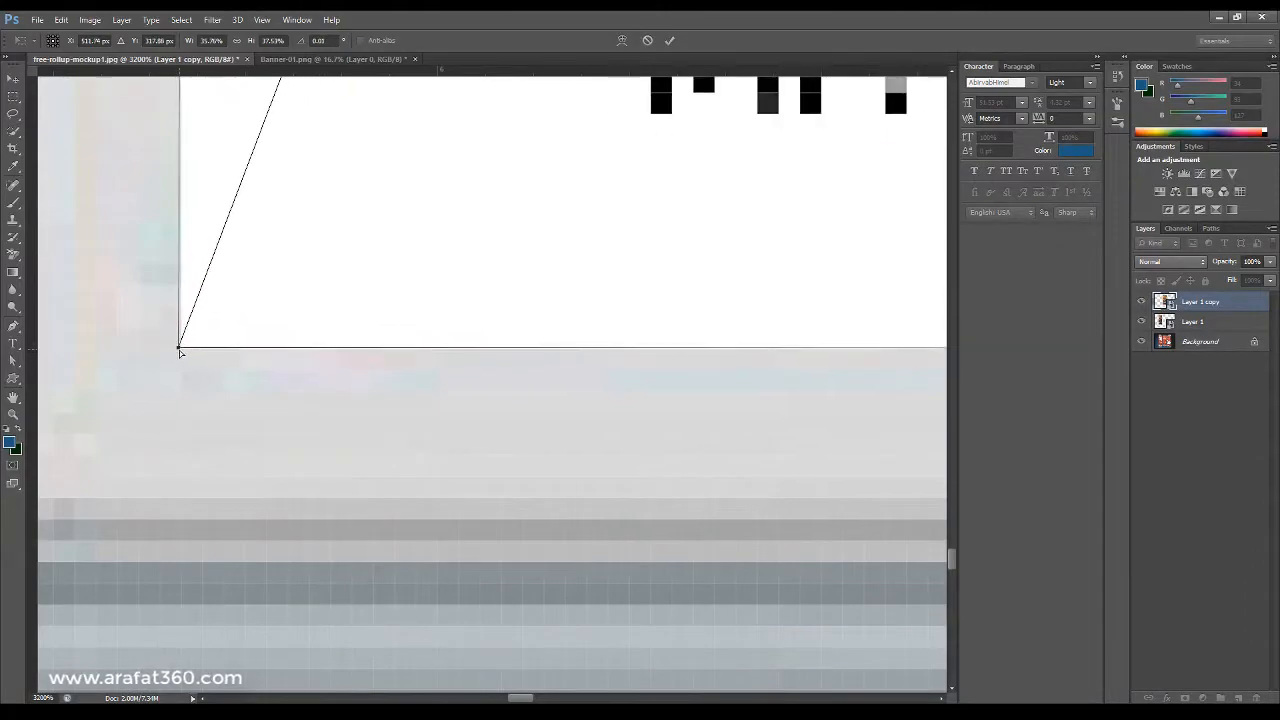
{"action": "scroll", "coordinate": [314, 347], "scroll_direction": "down", "scroll_amount": 12}
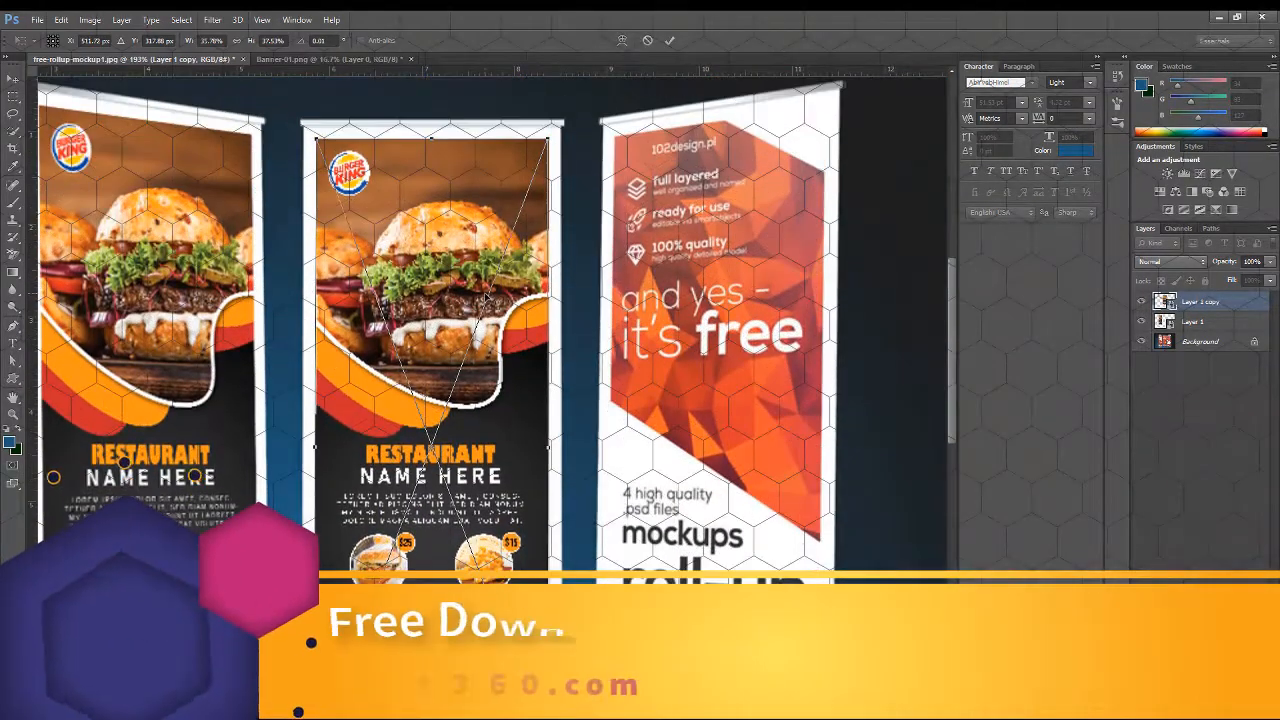
{"action": "key", "text": "Return"}
Duplicate the middle banner layer again and move the new copy over the right roll-up stand.
{"action": "scroll", "coordinate": [451, 325], "scroll_direction": "down", "scroll_amount": 5}
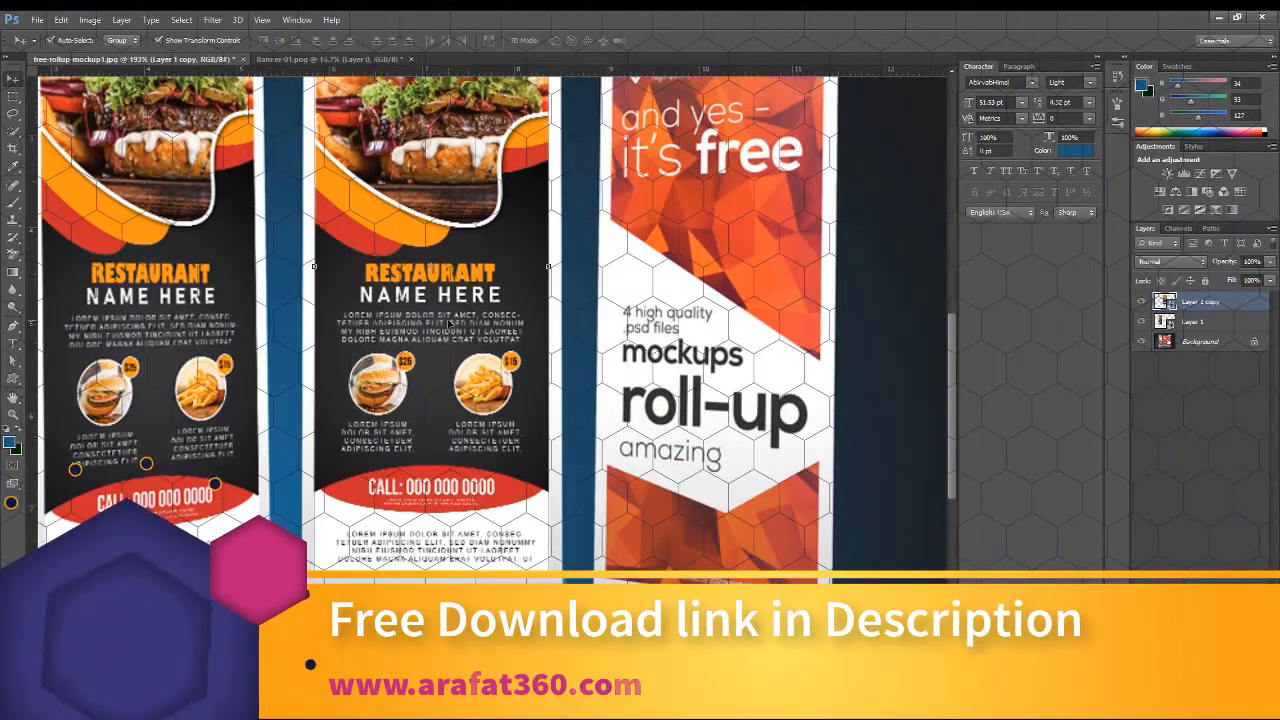
{"action": "left_click", "coordinate": [607, 311]}
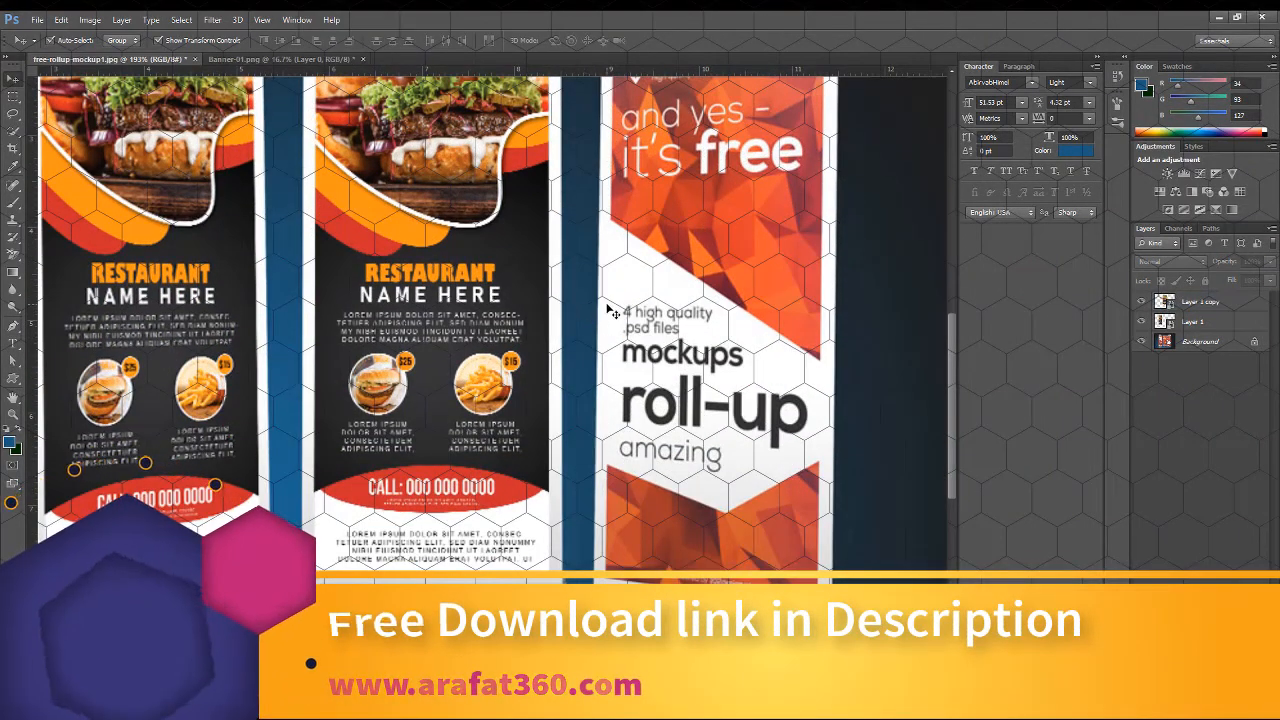
{"action": "scroll", "coordinate": [598, 316], "scroll_direction": "down", "scroll_amount": 2}
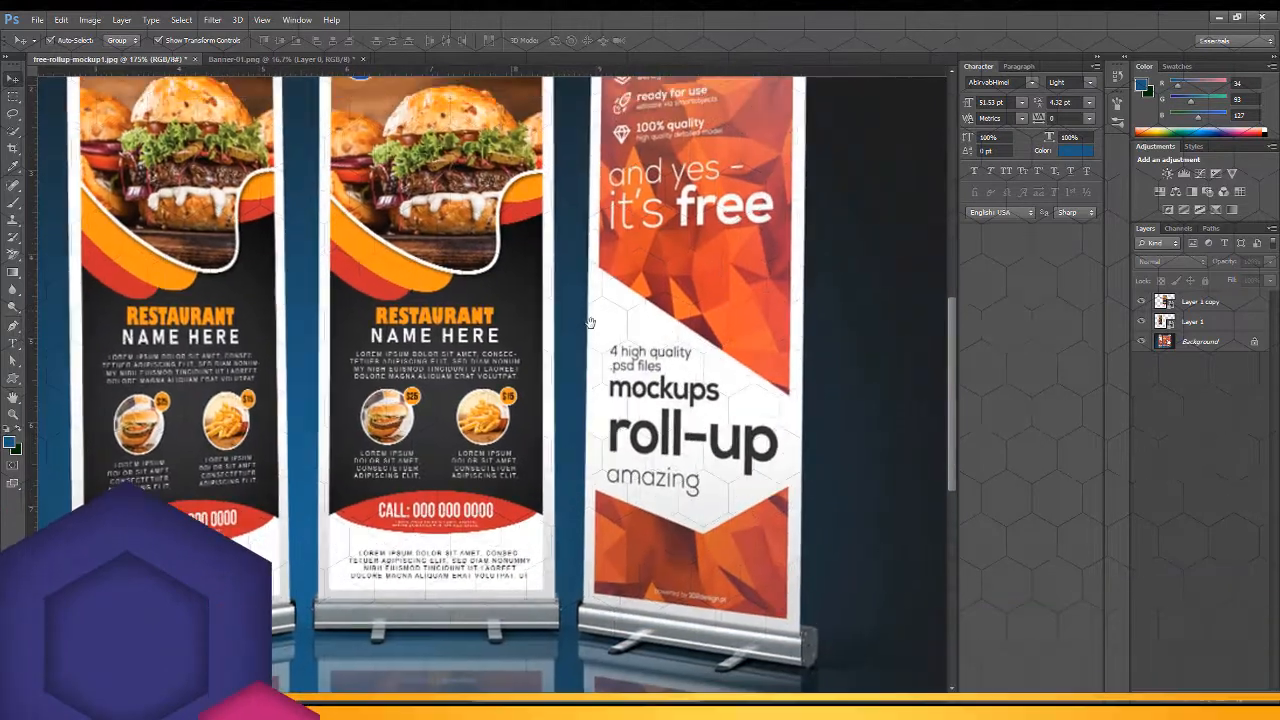
{"action": "left_click_drag", "start_coordinate": [591, 322], "coordinate": [589, 344]}
{"action": "scroll", "coordinate": [591, 345], "scroll_direction": "down", "scroll_amount": 2}
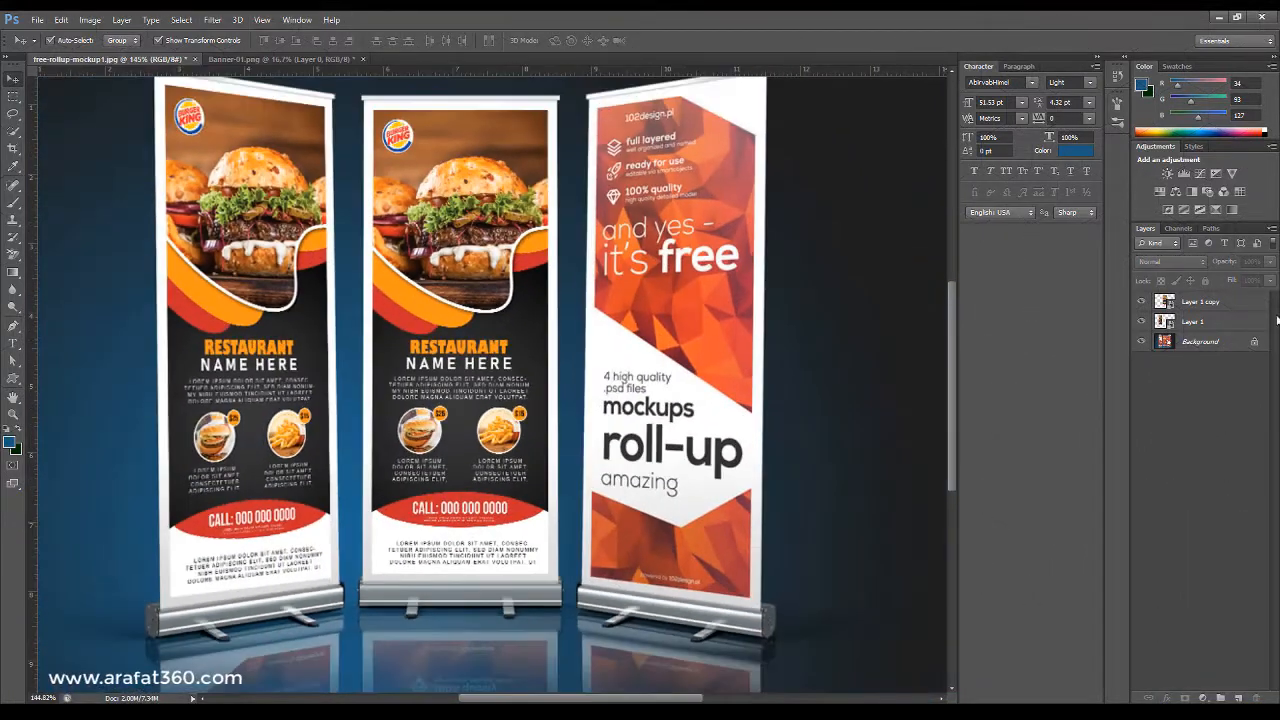
{"action": "left_click", "coordinate": [517, 290]}
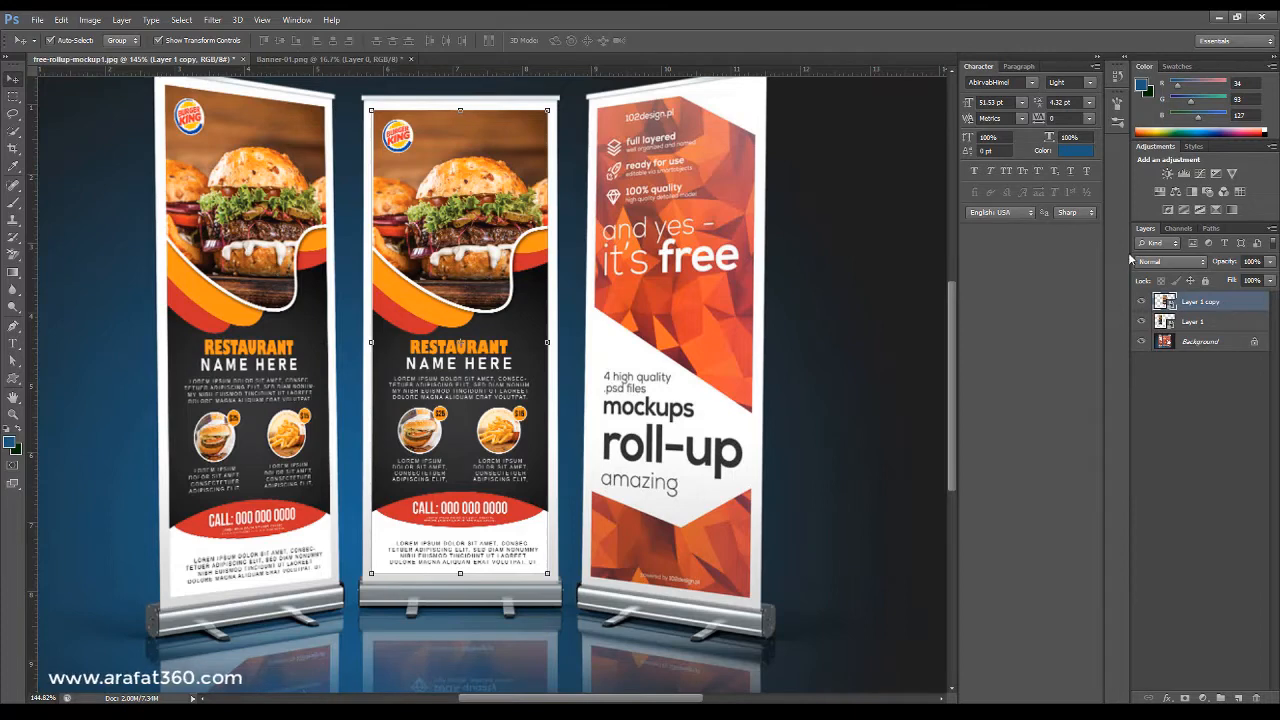
{"action": "key", "text": "ctrl+t"}
{"action": "key", "text": "ctrl+j"}
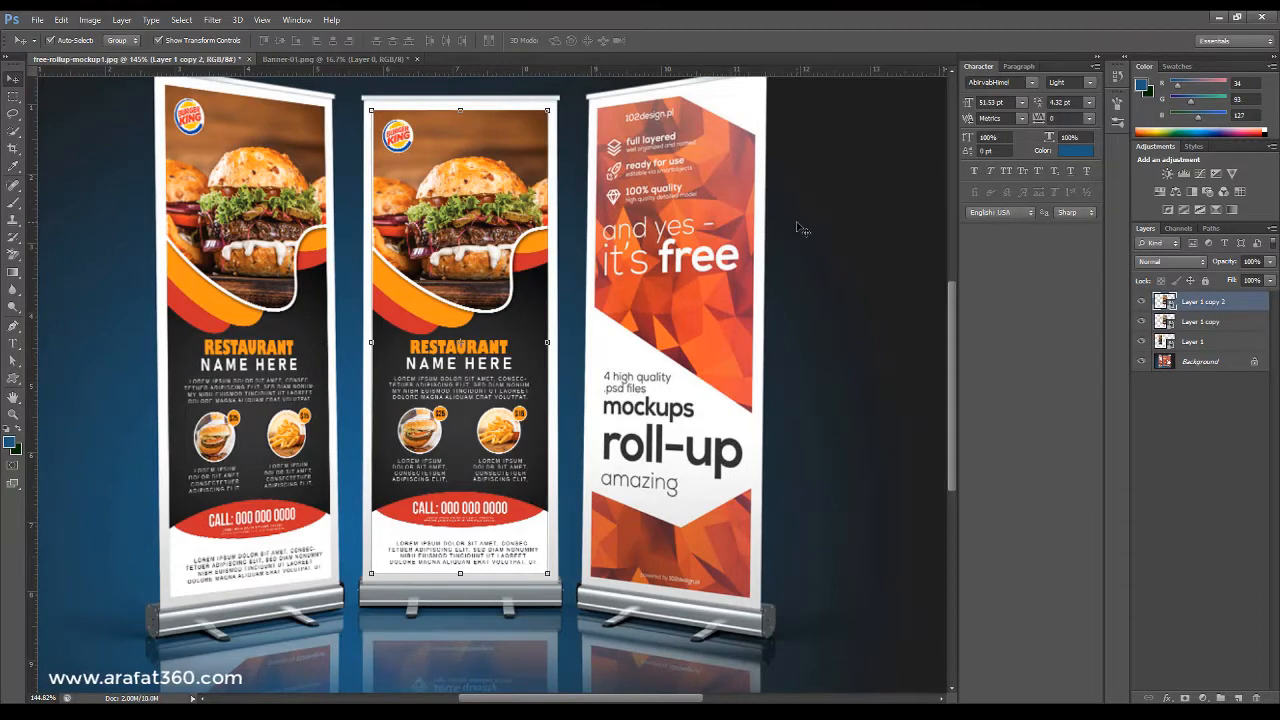
{"action": "left_click_drag", "start_coordinate": [800, 217], "coordinate": [660, 288]}
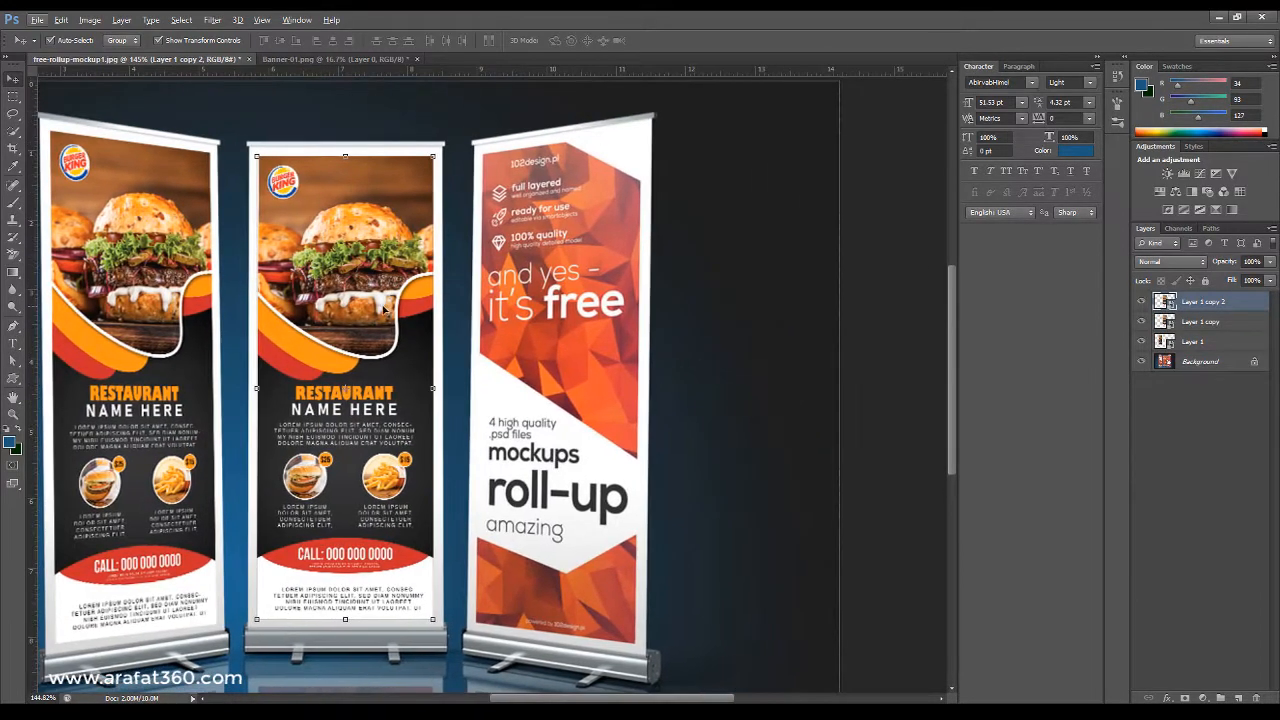
{"action": "left_click_drag", "start_coordinate": [385, 310], "coordinate": [608, 317]}
Distort the right copy's top corners to align with the top edge of the right stand's panel.
{"action": "scroll", "coordinate": [628, 150], "scroll_direction": "up", "scroll_amount": 2}
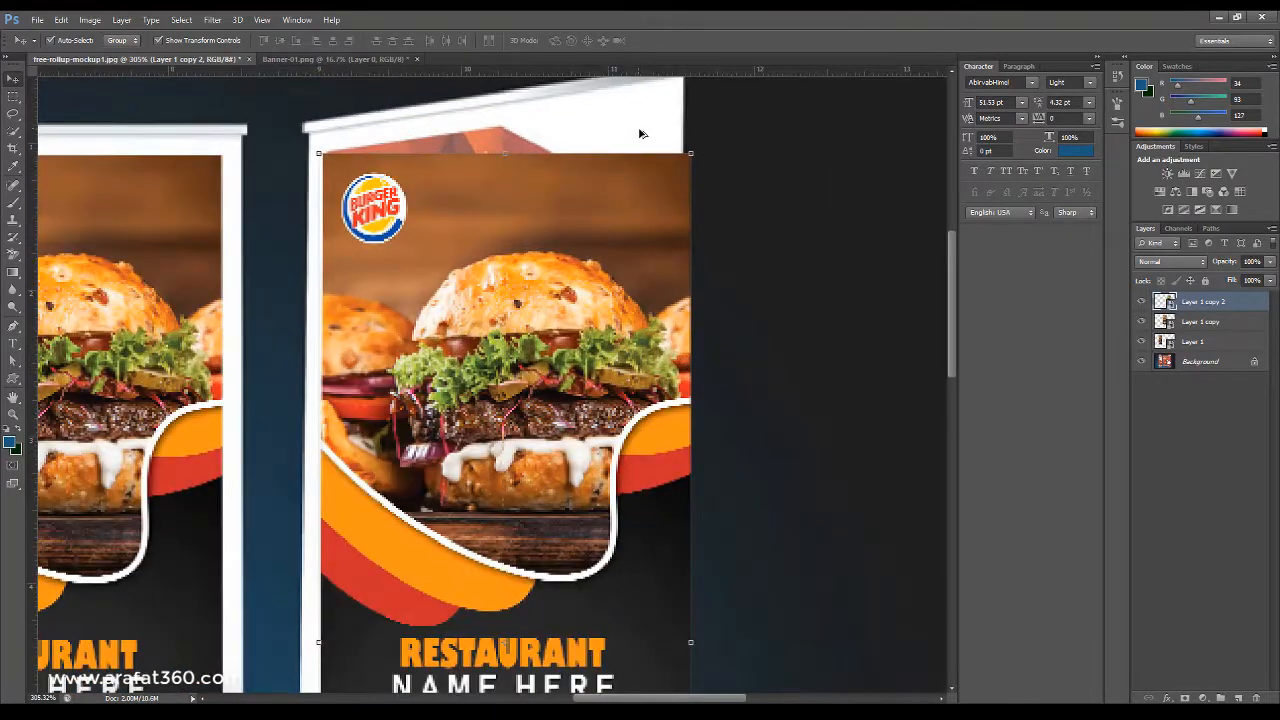
{"action": "scroll", "coordinate": [641, 133], "scroll_direction": "up", "scroll_amount": 3}
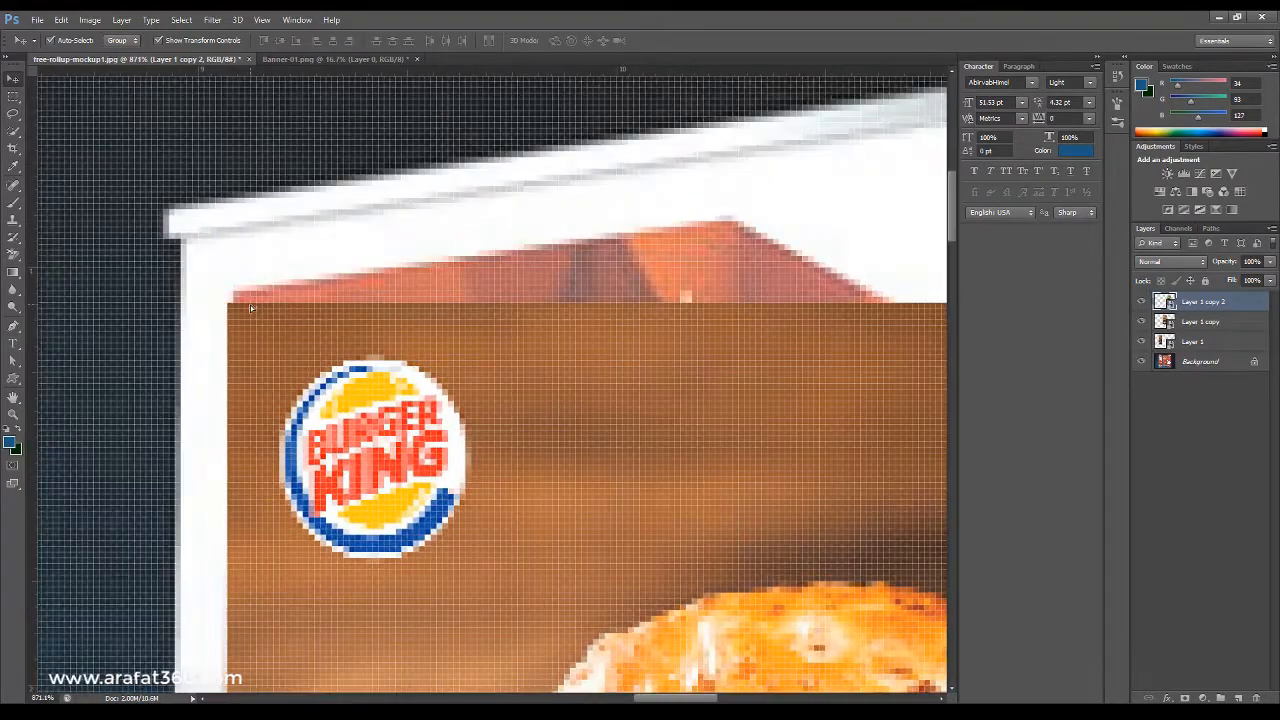
{"action": "scroll", "coordinate": [350, 250], "scroll_direction": "down", "scroll_amount": 2}
{"action": "left_click_drag", "start_coordinate": [551, 223], "coordinate": [264, 268]}
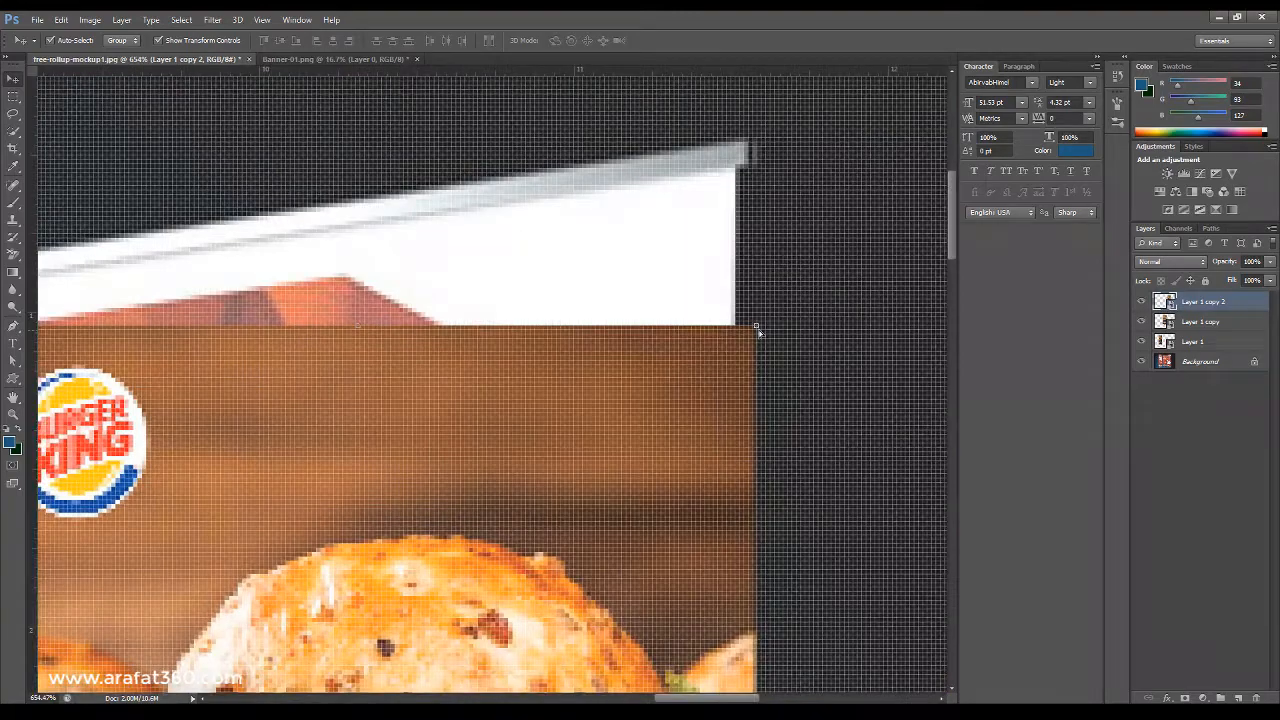
{"action": "left_click_drag", "start_coordinate": [757, 328], "coordinate": [692, 218]}
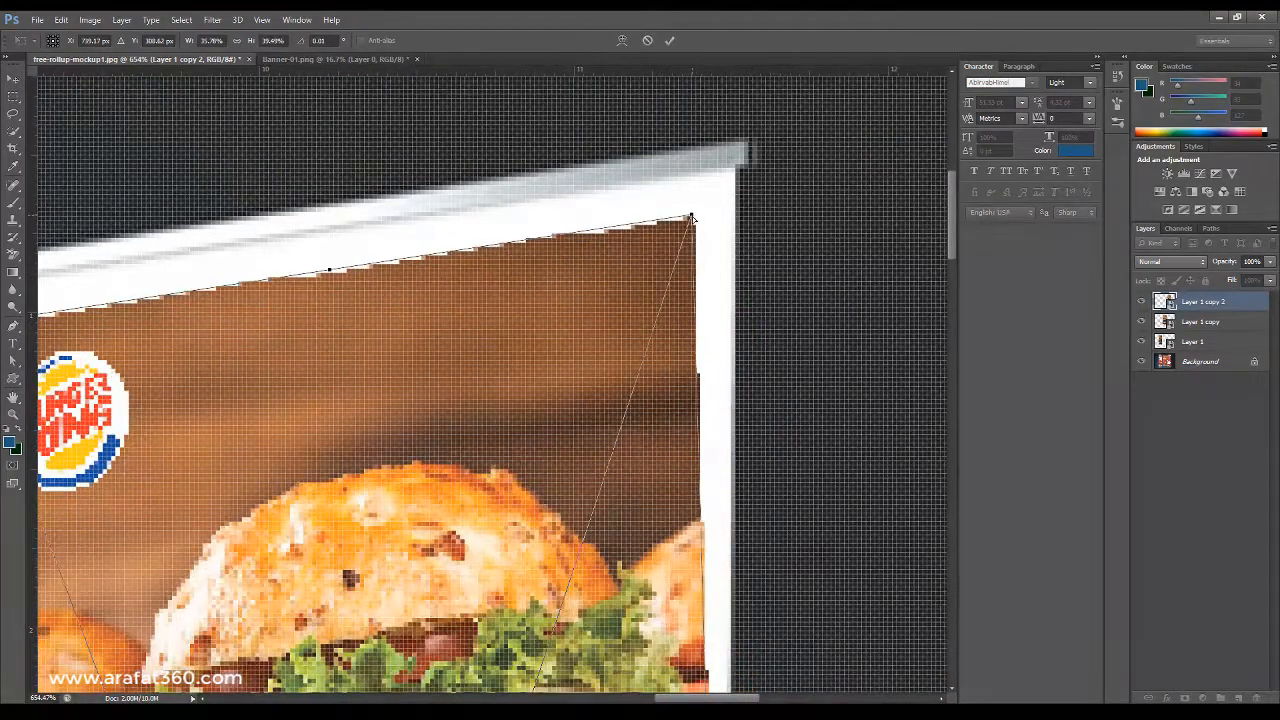
Distort the right copy's bottom corners onto the right panel's lower edge and apply the transform.
{"action": "scroll", "coordinate": [800, 286], "scroll_direction": "down", "scroll_amount": 5}
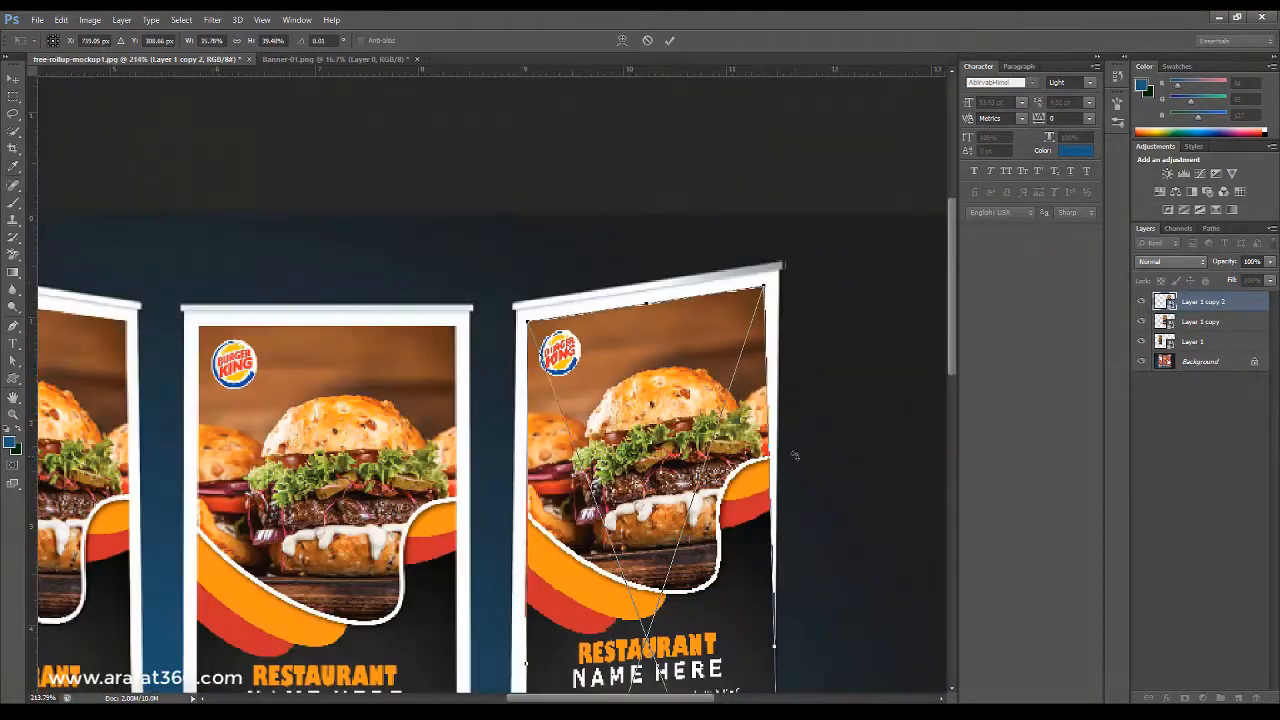
{"action": "scroll", "coordinate": [745, 519], "scroll_direction": "down", "scroll_amount": 3}
{"action": "scroll", "coordinate": [537, 597], "scroll_direction": "up", "scroll_amount": 6}
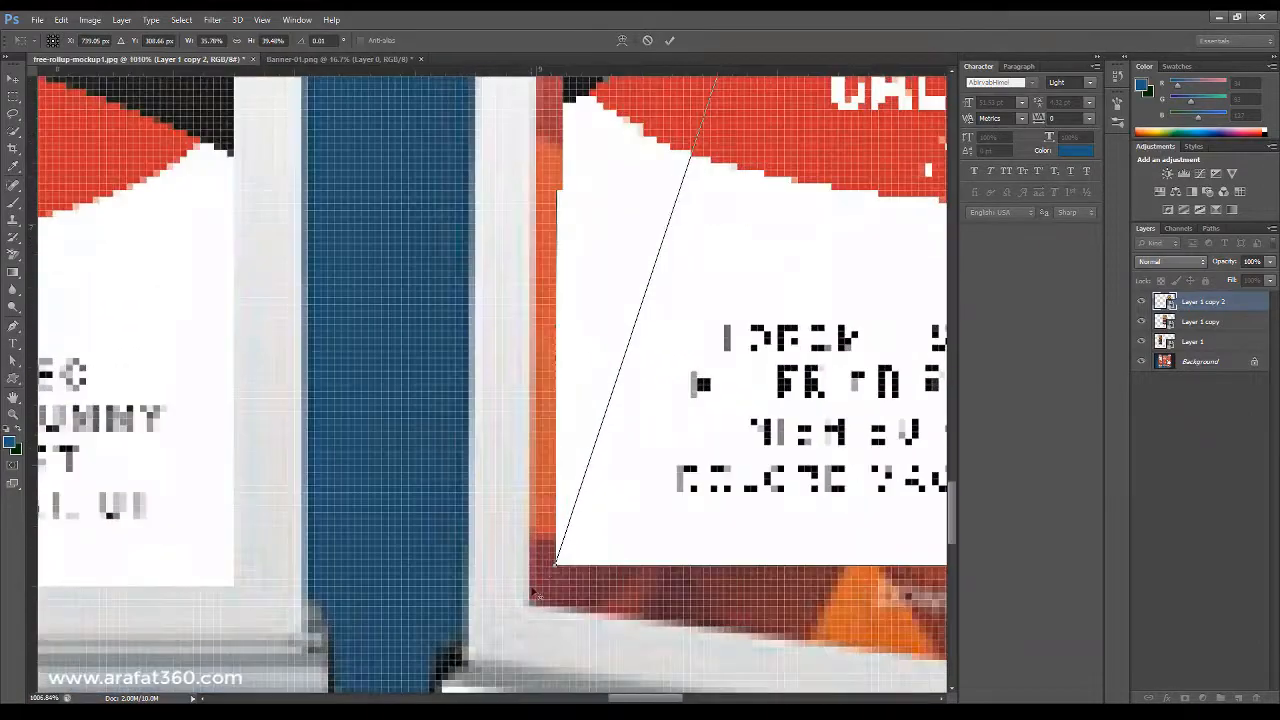
{"action": "scroll", "coordinate": [556, 572], "scroll_direction": "up", "scroll_amount": 2}
{"action": "left_click_drag", "start_coordinate": [558, 568], "coordinate": [484, 673]}
{"action": "scroll", "coordinate": [513, 640], "scroll_direction": "down", "scroll_amount": 4}
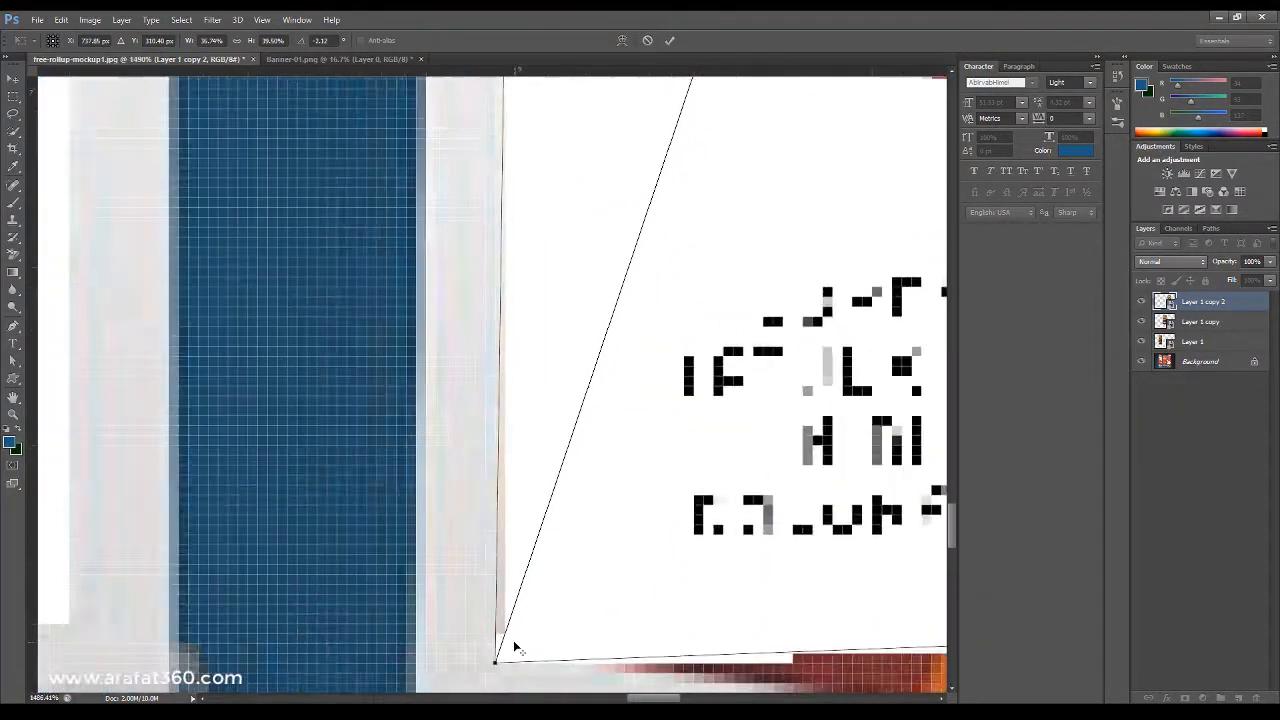
{"action": "left_click_drag", "start_coordinate": [646, 595], "coordinate": [386, 534]}
{"action": "left_click_drag", "start_coordinate": [899, 637], "coordinate": [350, 454]}
{"action": "scroll", "coordinate": [703, 453], "scroll_direction": "up", "scroll_amount": 1}
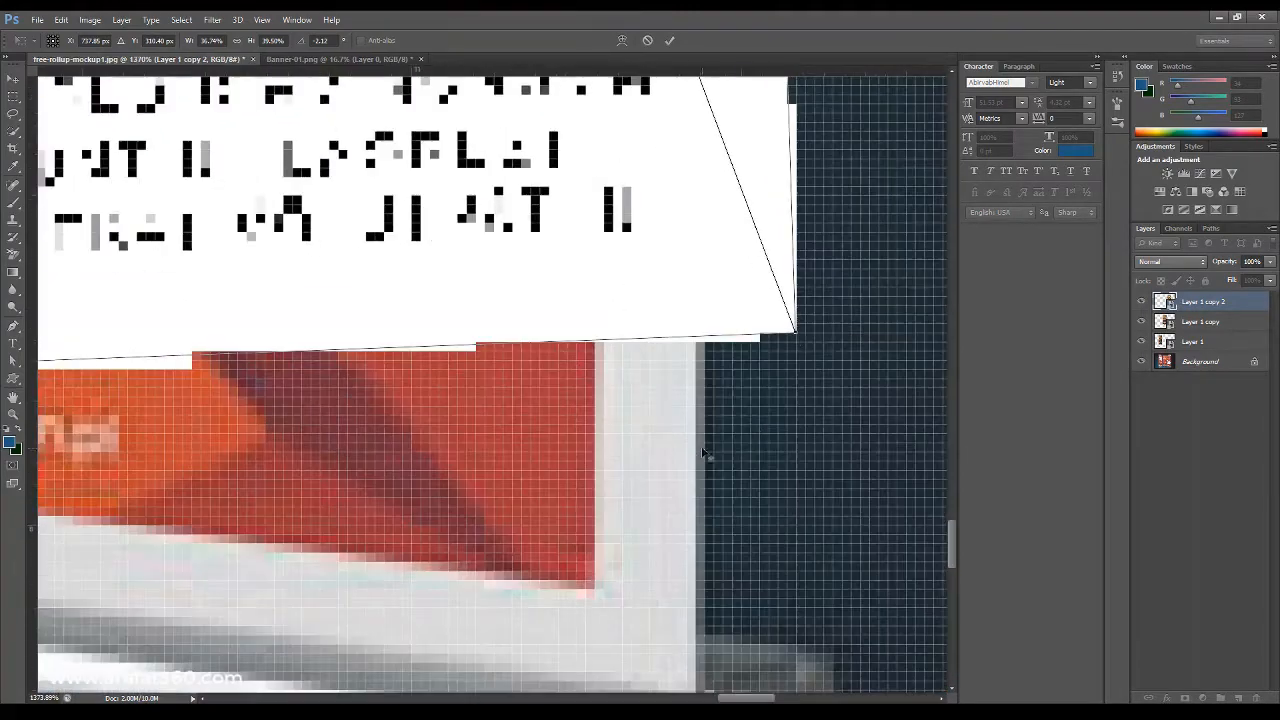
{"action": "left_click_drag", "start_coordinate": [797, 338], "coordinate": [601, 599]}
{"action": "key", "text": "Return"}
Inspect the three placed banners across the mockup at different zoom levels.
{"action": "scroll", "coordinate": [602, 545], "scroll_direction": "down", "scroll_amount": 8}
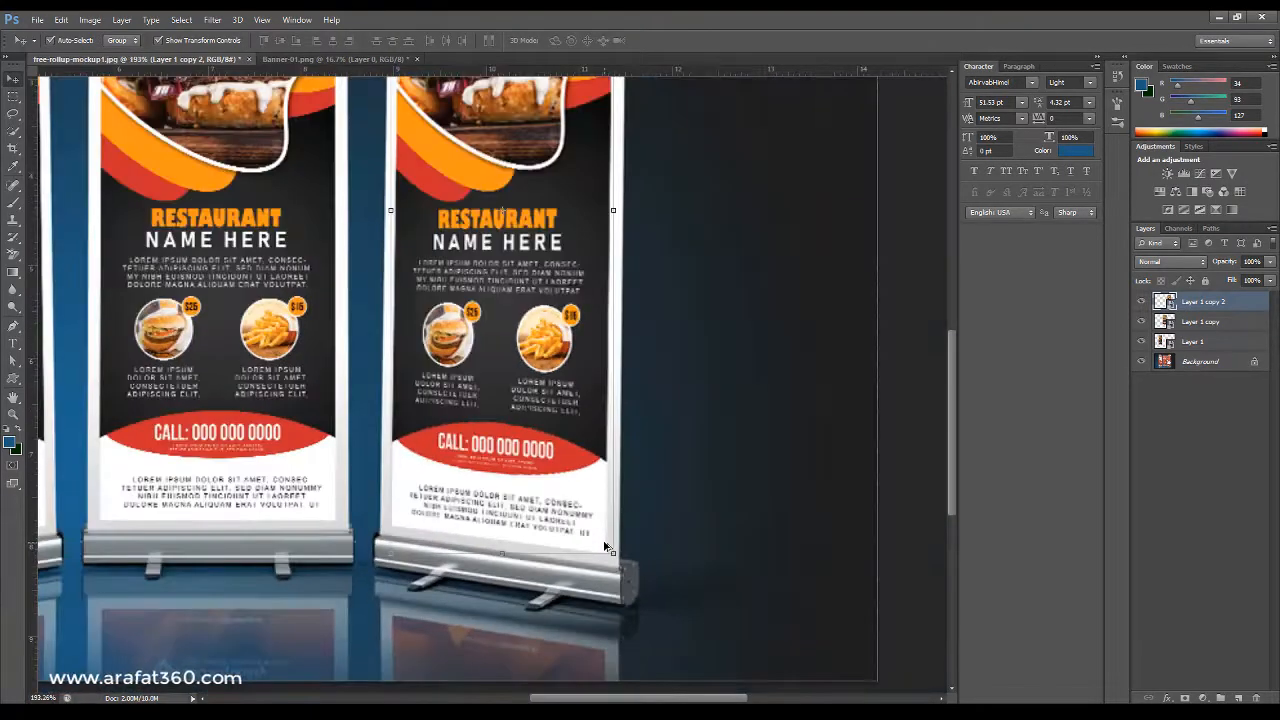
{"action": "left_click", "coordinate": [745, 421]}
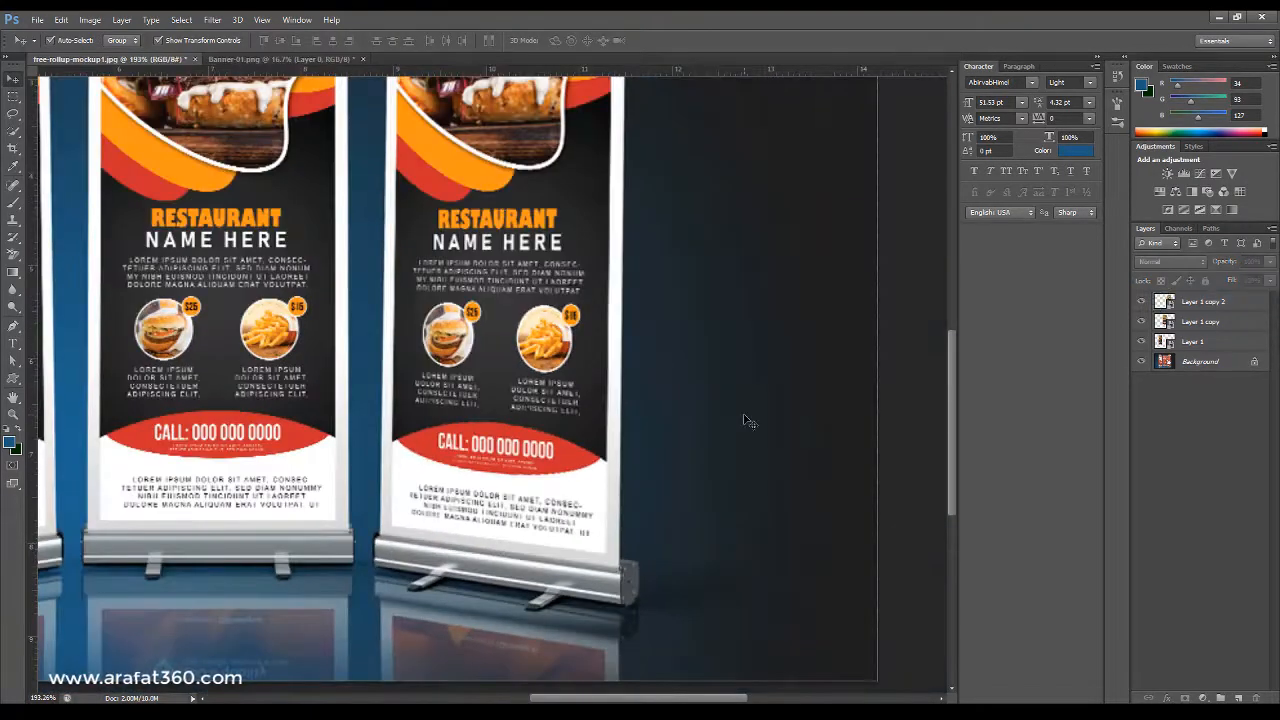
{"action": "scroll", "coordinate": [709, 414], "scroll_direction": "up", "scroll_amount": 5}
{"action": "scroll", "coordinate": [708, 411], "scroll_direction": "down", "scroll_amount": 3}
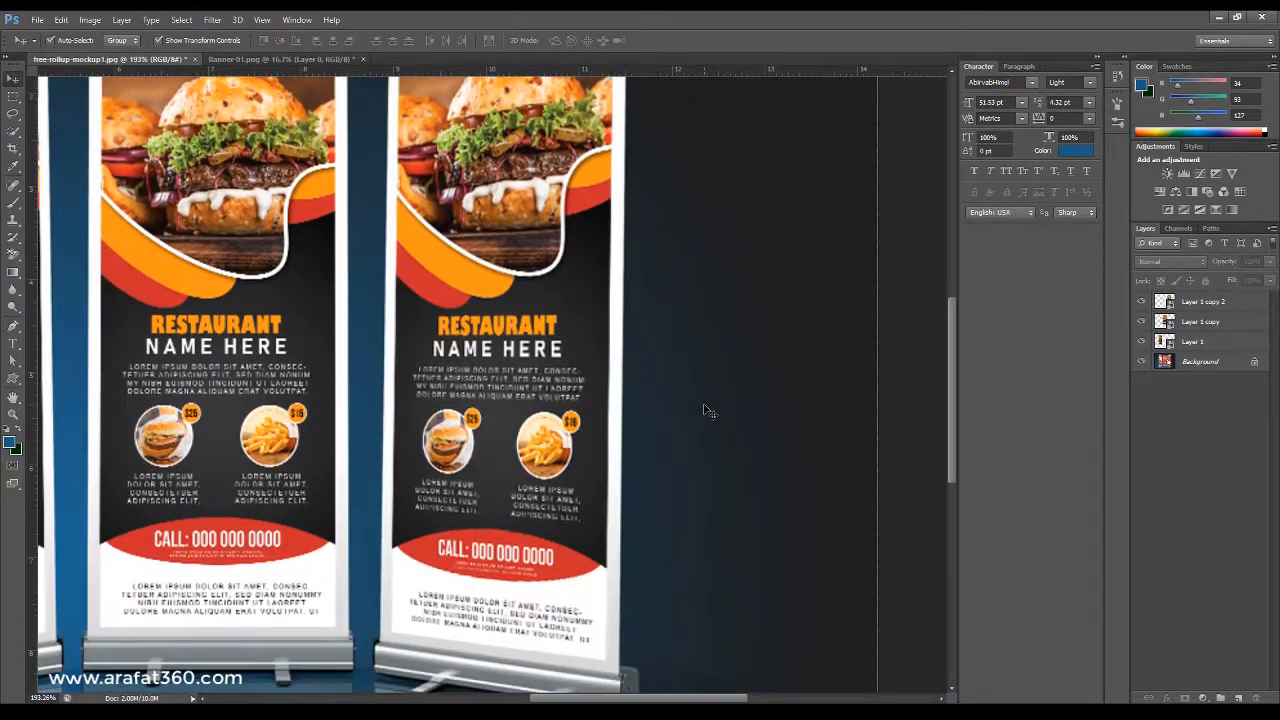
{"action": "scroll", "coordinate": [707, 411], "scroll_direction": "down", "scroll_amount": 3}
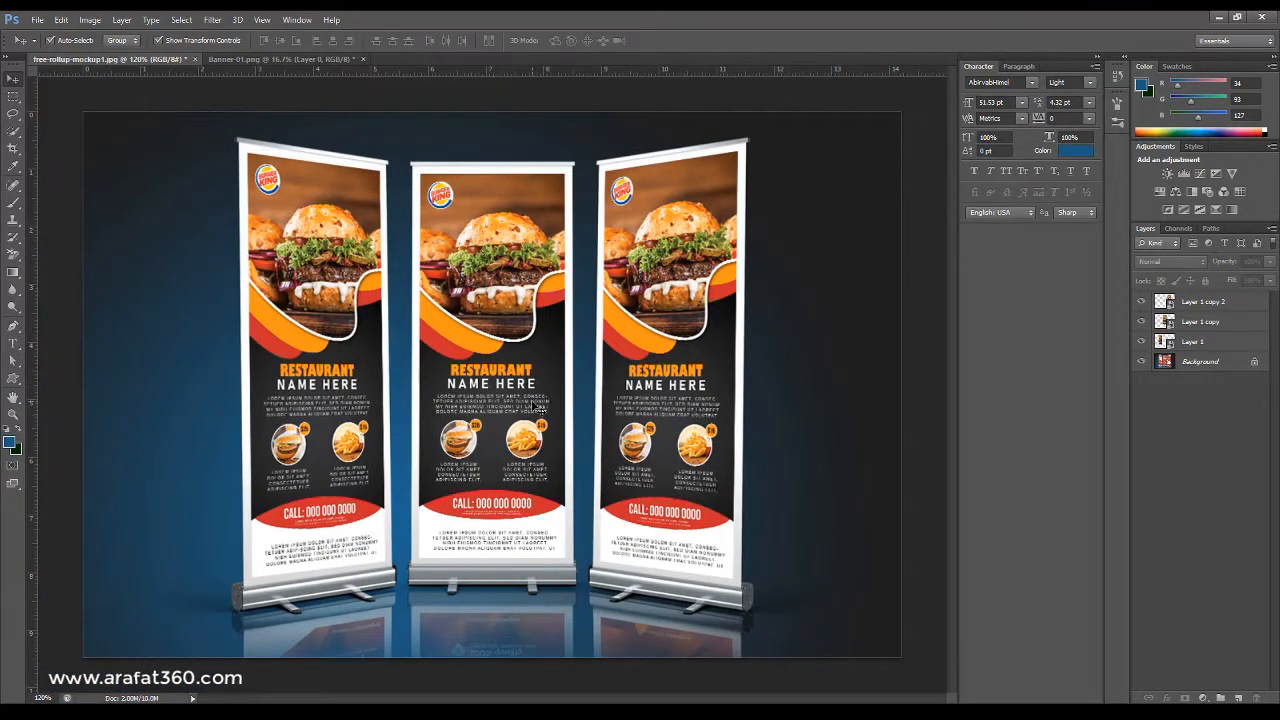
{"action": "scroll", "coordinate": [538, 413], "scroll_direction": "up", "scroll_amount": 1}
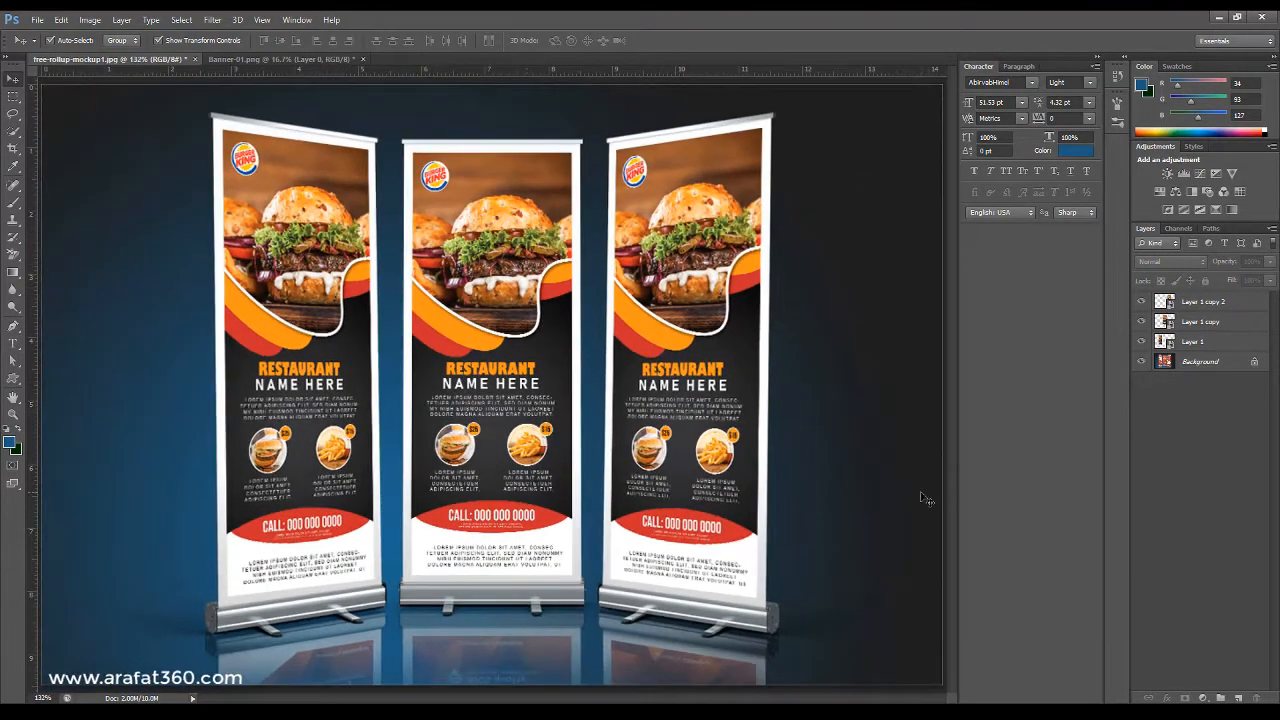
{"action": "scroll", "coordinate": [440, 166], "scroll_direction": "up", "scroll_amount": 2}
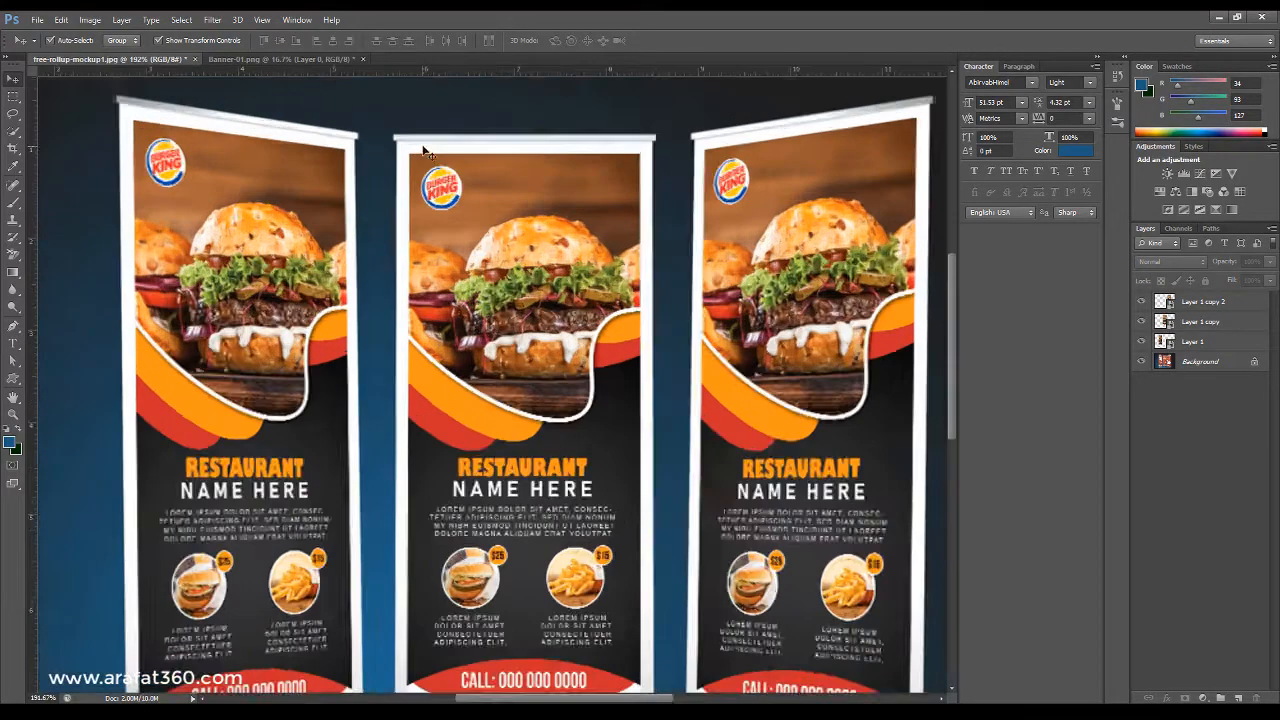
{"action": "scroll", "coordinate": [467, 162], "scroll_direction": "down", "scroll_amount": 1}
{"action": "scroll", "coordinate": [596, 208], "scroll_direction": "down", "scroll_amount": 5}
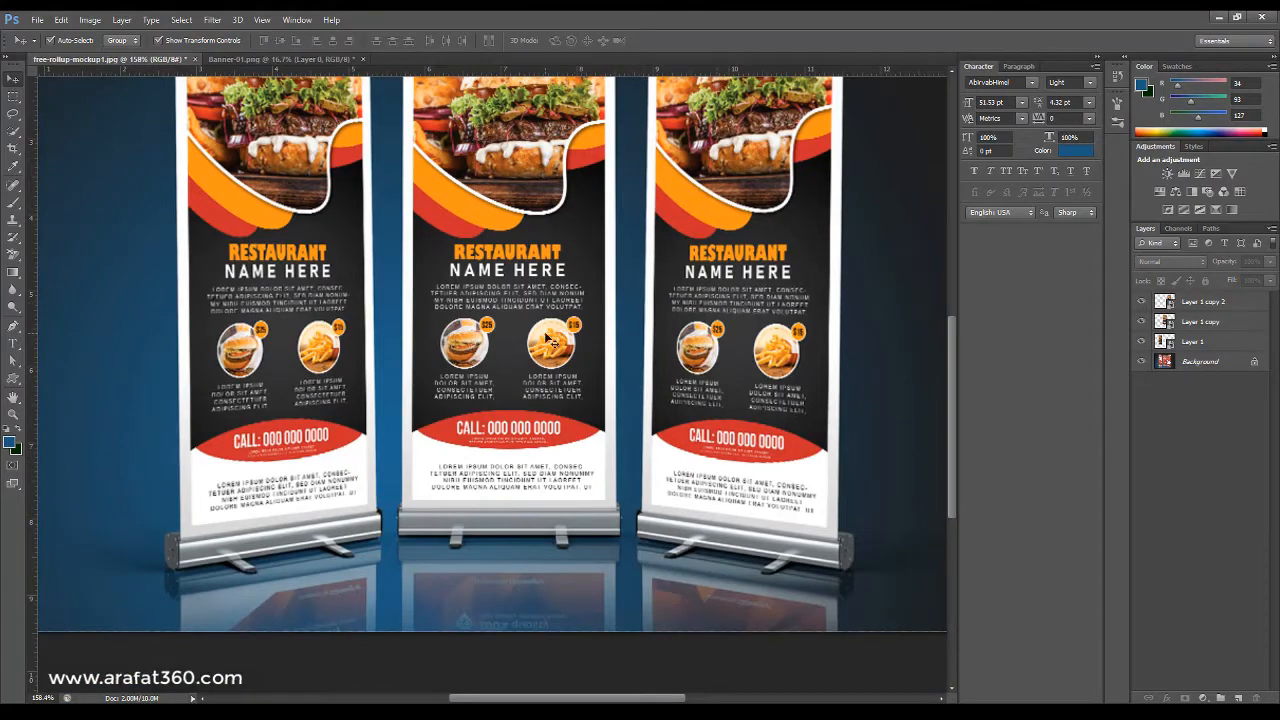
{"action": "scroll", "coordinate": [529, 297], "scroll_direction": "up", "scroll_amount": 2}
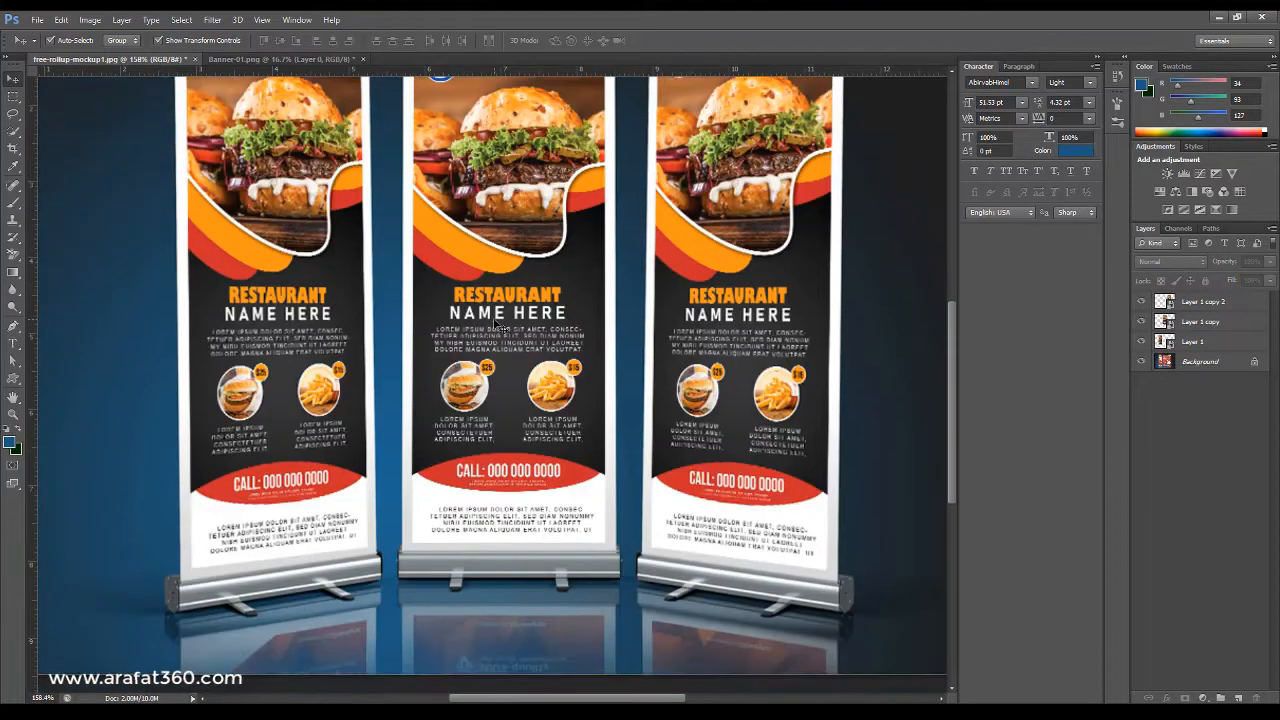
Duplicate the left banner layer, flip the copy vertically and move it below the left stand as a reflection.
{"action": "left_click", "coordinate": [500, 325]}
{"action": "left_click", "coordinate": [288, 369]}
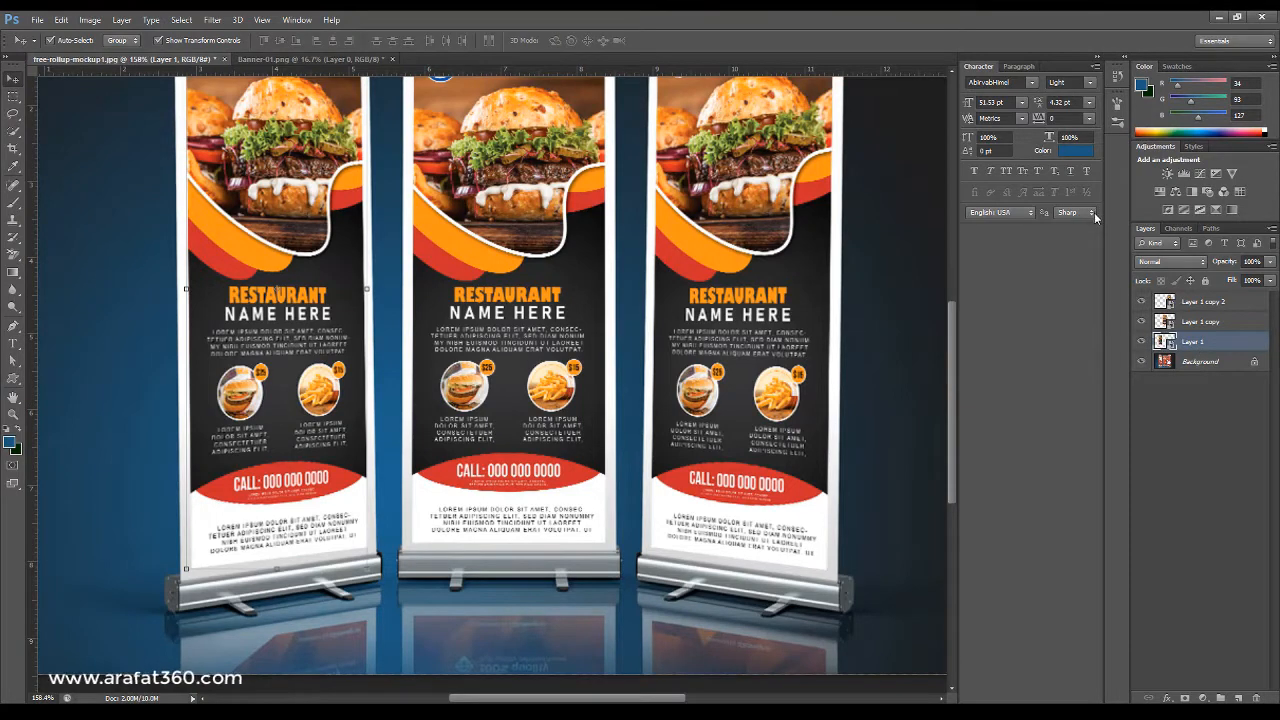
{"action": "key", "text": "ctrl+j"}
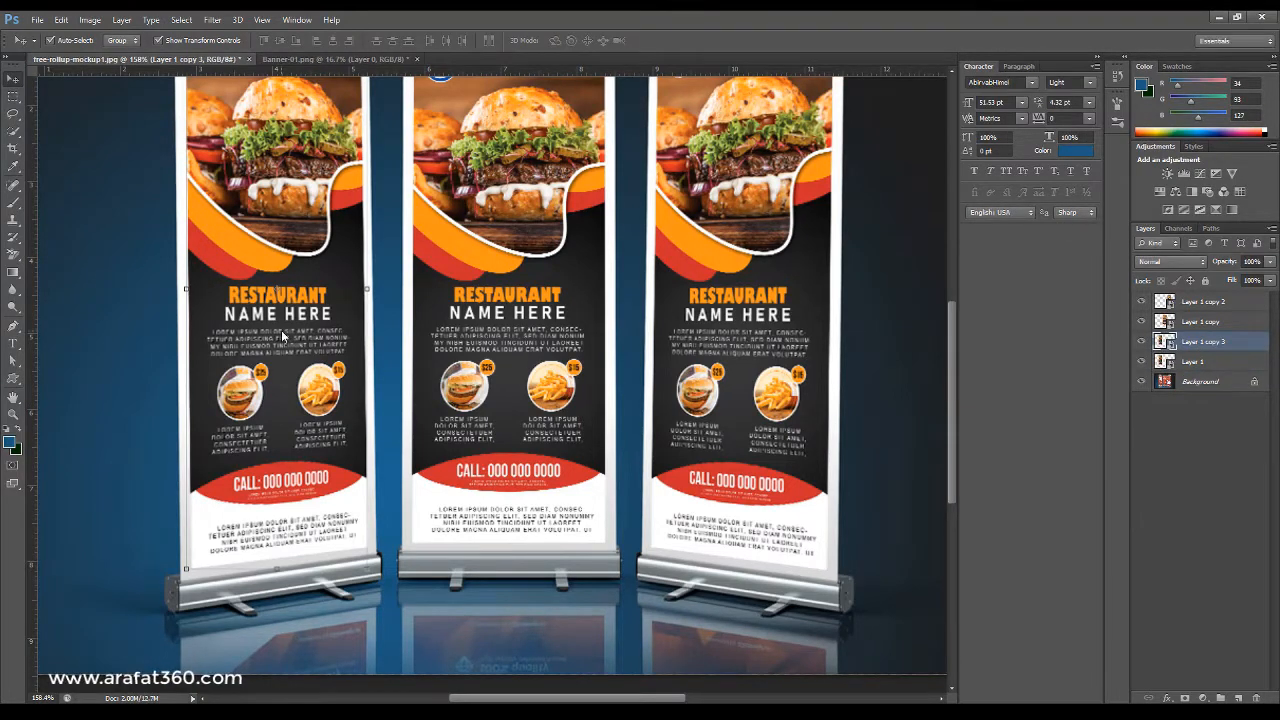
{"action": "left_click_drag", "start_coordinate": [184, 569], "coordinate": [191, 567]}
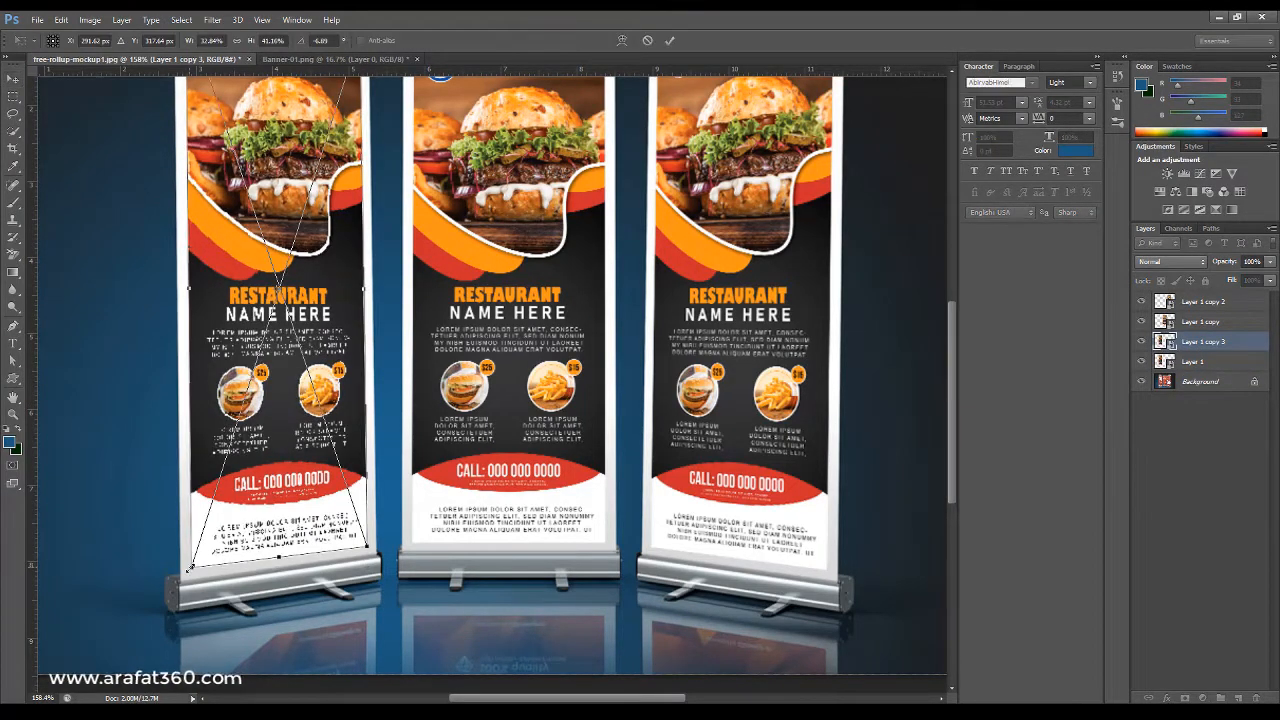
{"action": "right_click", "coordinate": [190, 569]}
{"action": "left_click", "coordinate": [216, 557]}
{"action": "scroll", "coordinate": [313, 229], "scroll_direction": "down", "scroll_amount": 1}
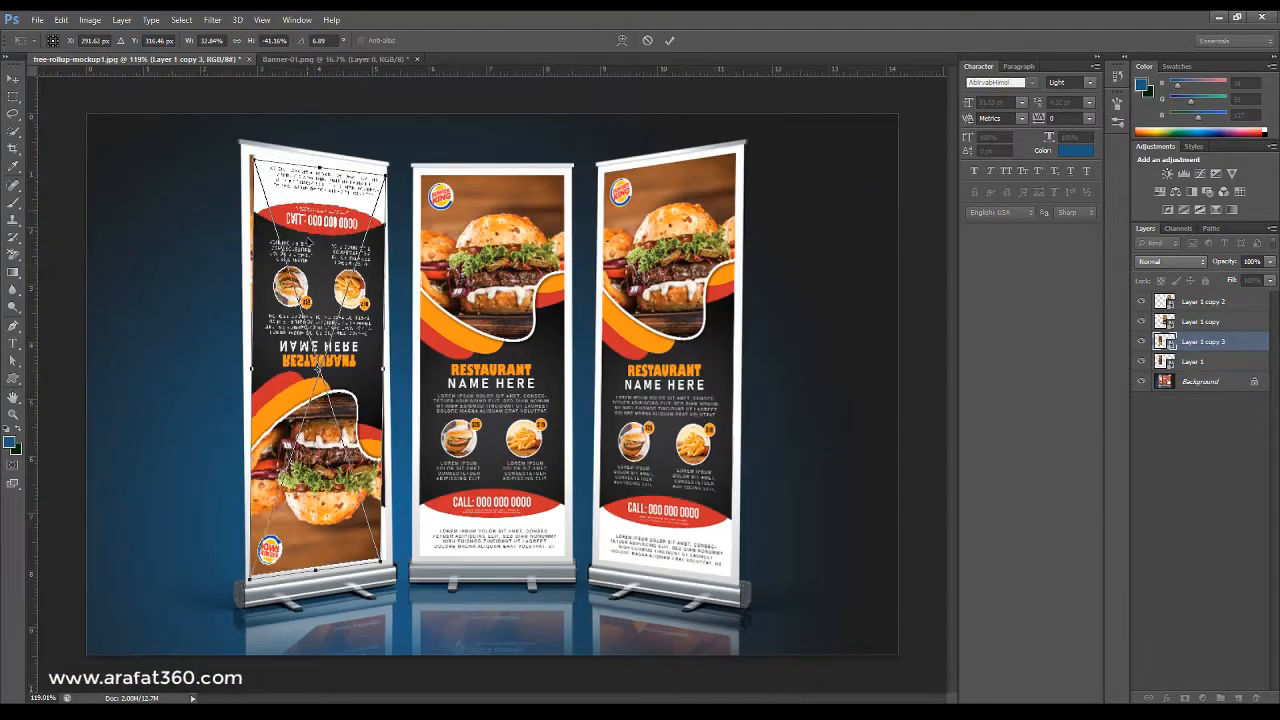
{"action": "left_click_drag", "start_coordinate": [308, 241], "coordinate": [318, 692]}
Distort the flipped left copy's top corners to meet the left stand's base and apply the transform.
{"action": "scroll", "coordinate": [345, 608], "scroll_direction": "up", "scroll_amount": 3}
{"action": "left_click_drag", "start_coordinate": [295, 628], "coordinate": [380, 414]}
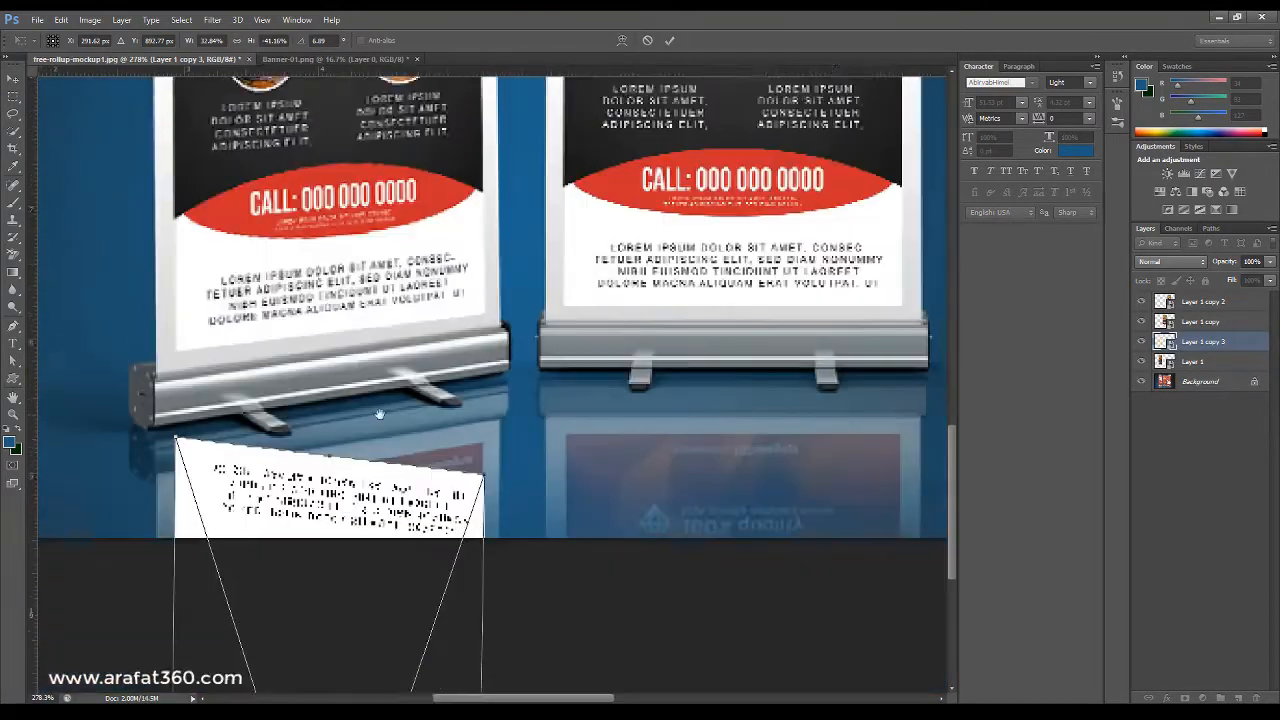
{"action": "scroll", "coordinate": [285, 440], "scroll_direction": "up", "scroll_amount": 2}
{"action": "left_click_drag", "start_coordinate": [318, 482], "coordinate": [318, 556]}
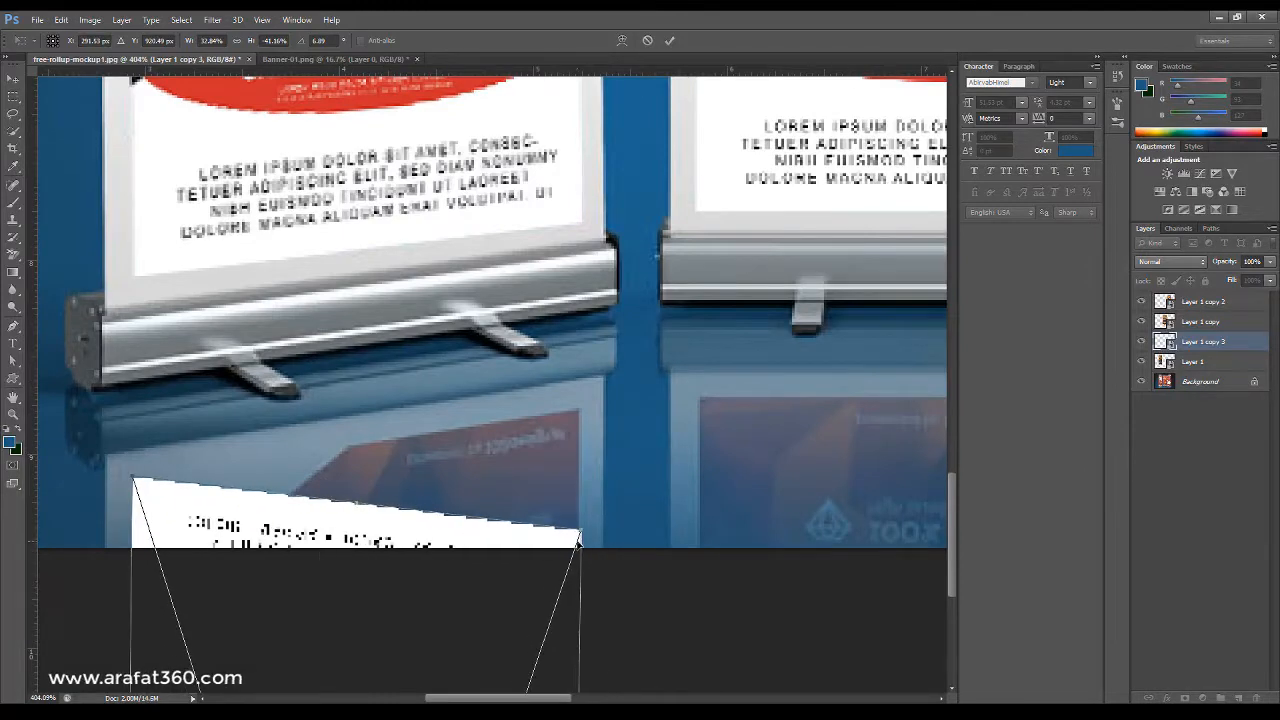
{"action": "left_click_drag", "start_coordinate": [578, 541], "coordinate": [581, 411]}
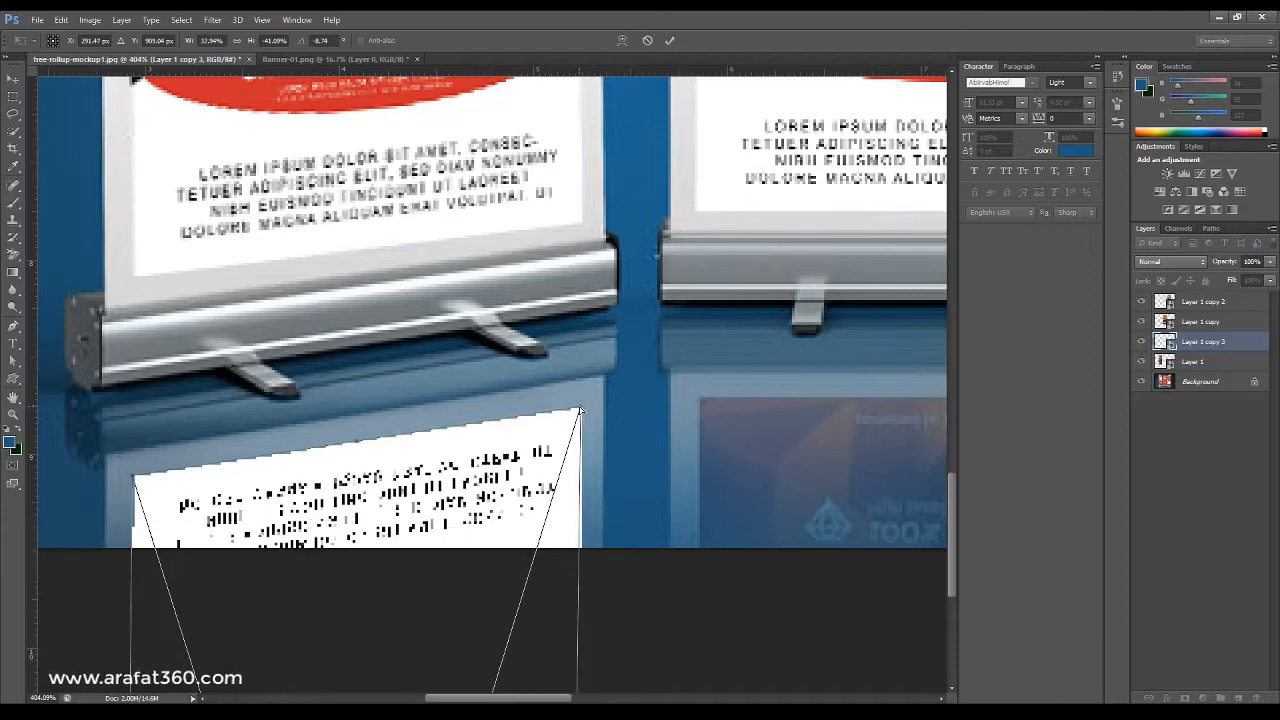
{"action": "scroll", "coordinate": [195, 455], "scroll_direction": "up", "scroll_amount": 5}
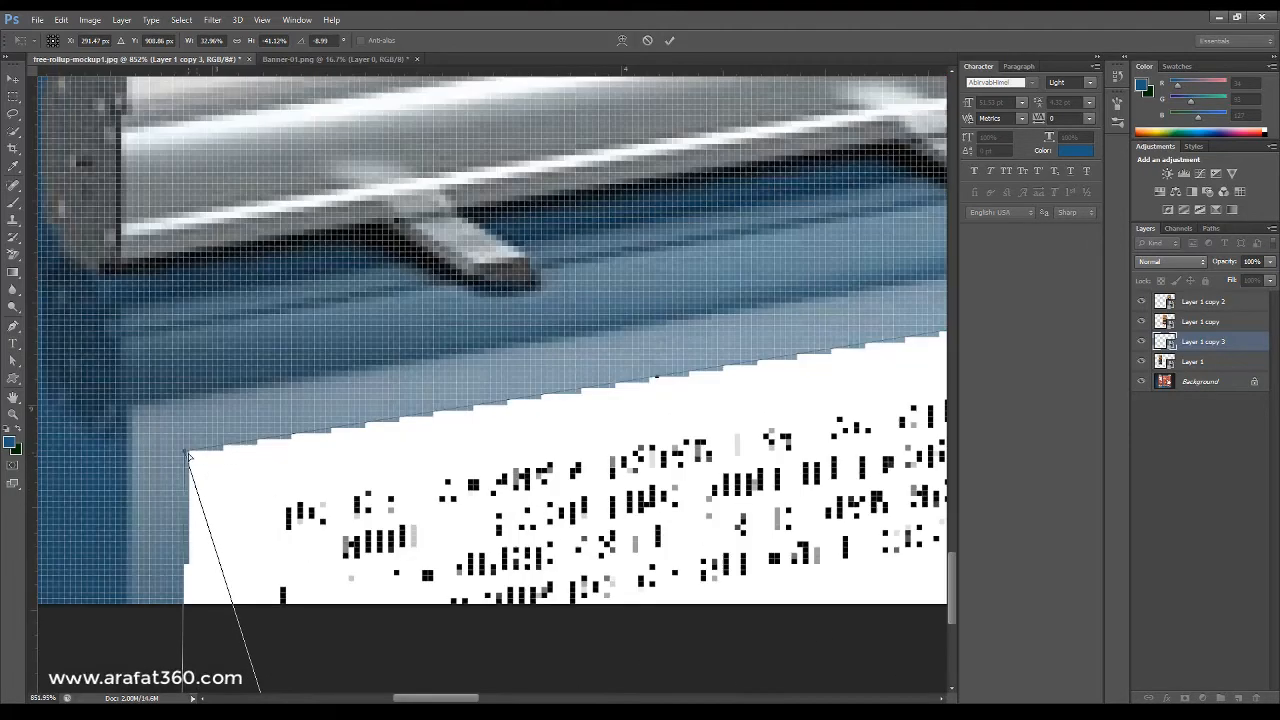
{"action": "left_click_drag", "start_coordinate": [195, 455], "coordinate": [192, 455]}
{"action": "key", "text": "Return"}
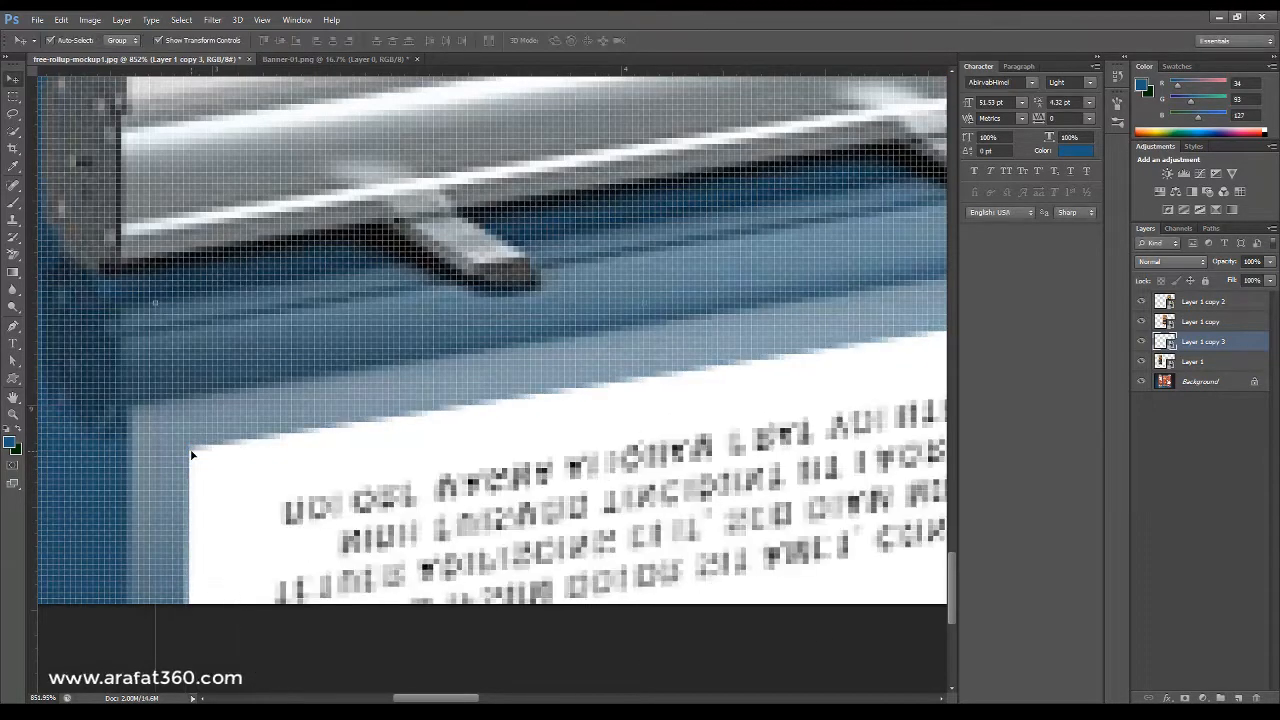
Duplicate the middle banner layer, flip the copy vertically and move it below the middle stand.
{"action": "scroll", "coordinate": [191, 451], "scroll_direction": "down", "scroll_amount": 6}
{"action": "scroll", "coordinate": [593, 584], "scroll_direction": "down", "scroll_amount": 3}
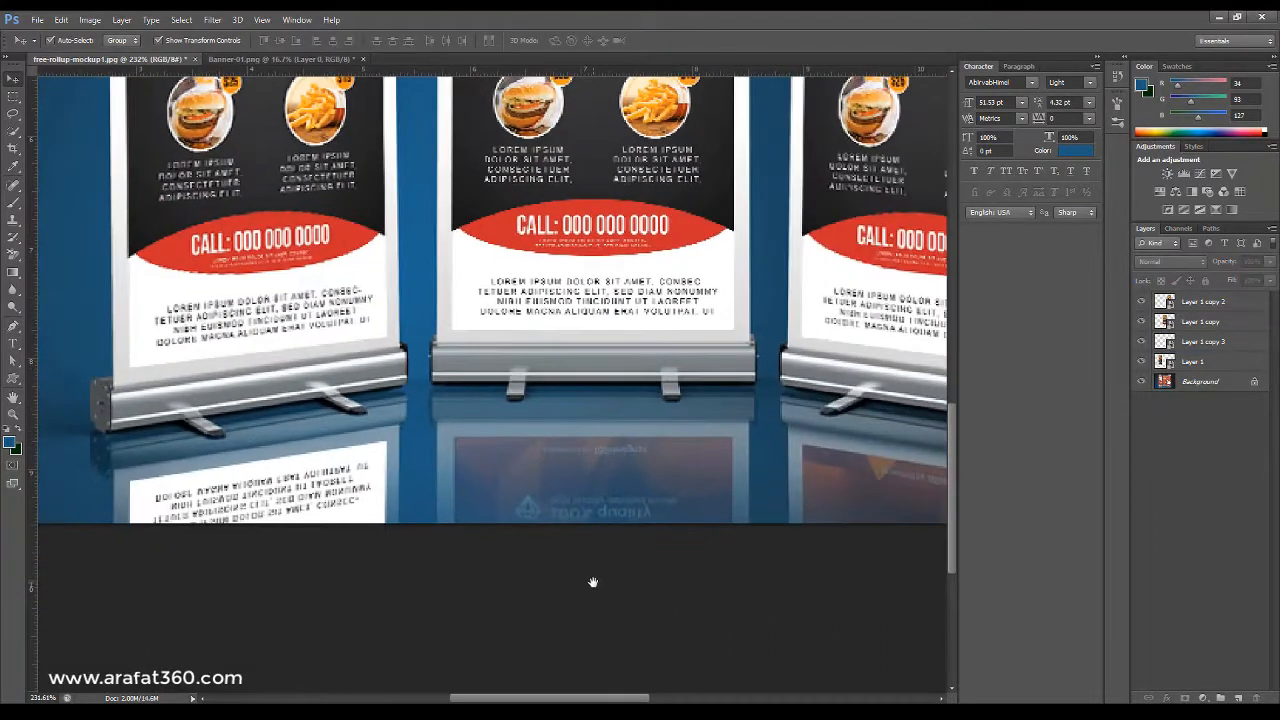
{"action": "left_click", "coordinate": [597, 312]}
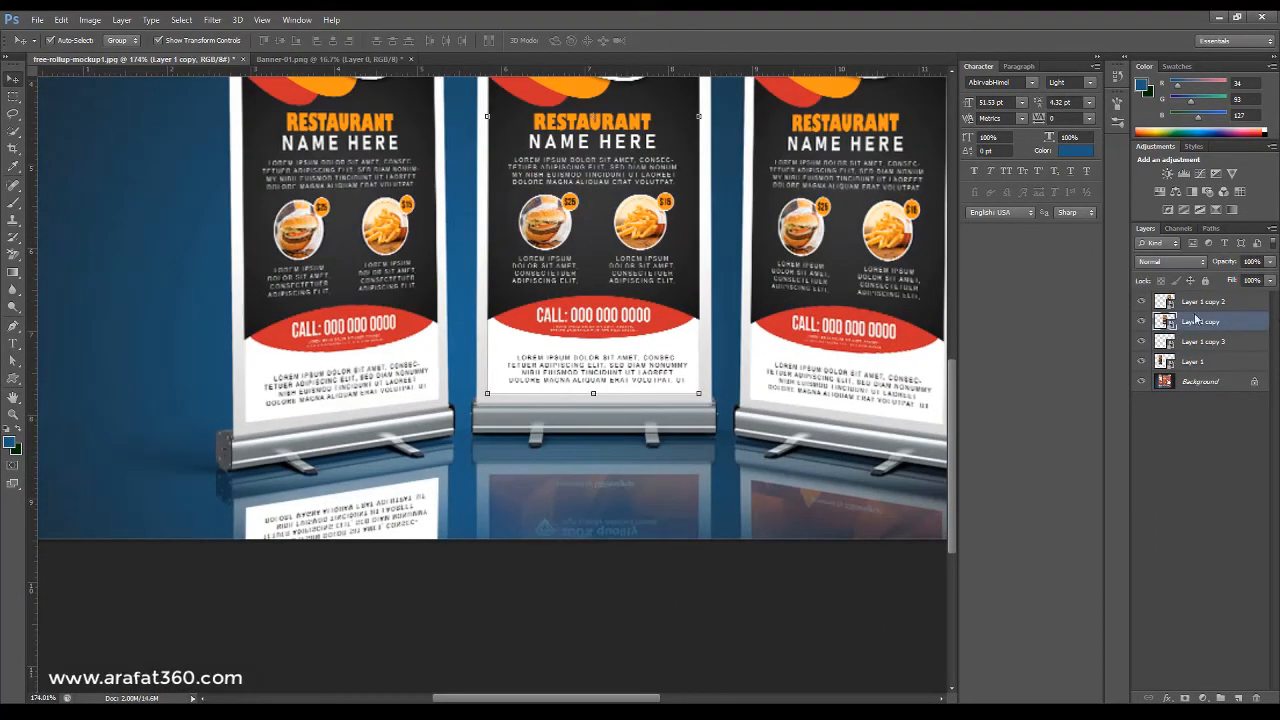
{"action": "key", "text": "ctrl+j"}
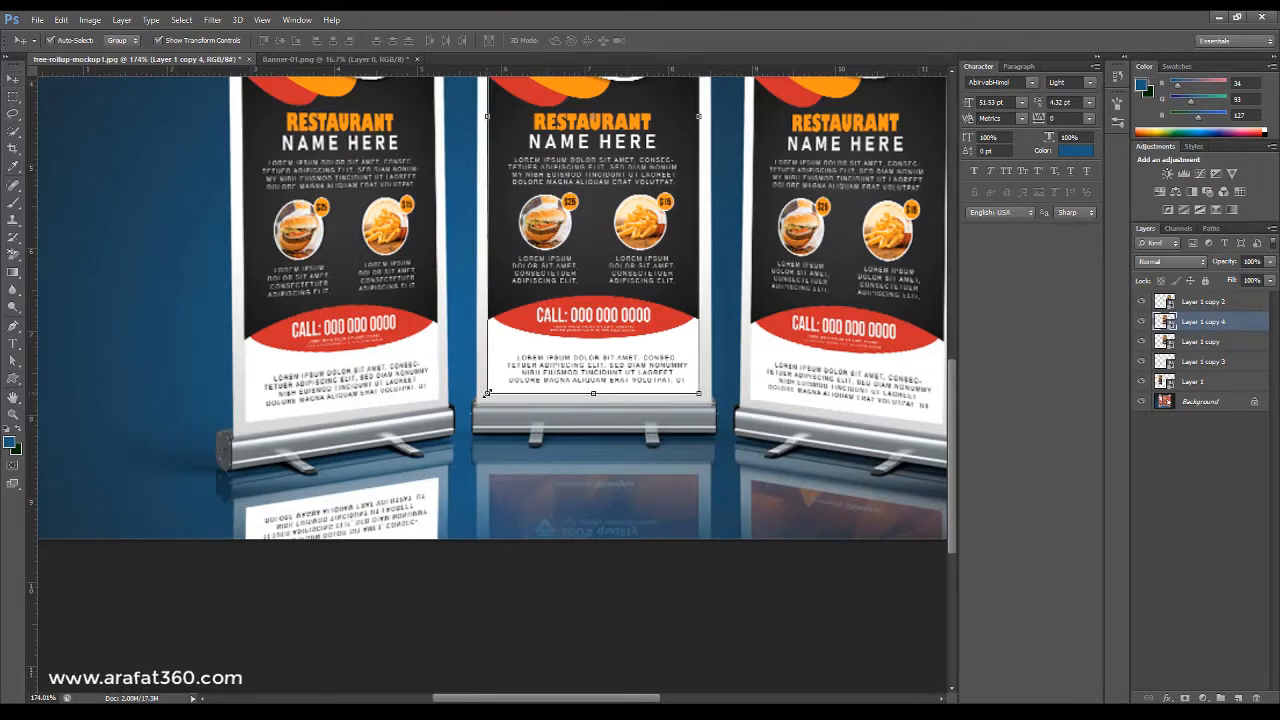
{"action": "key", "text": "ctrl+t"}
{"action": "left_click", "coordinate": [539, 595]}
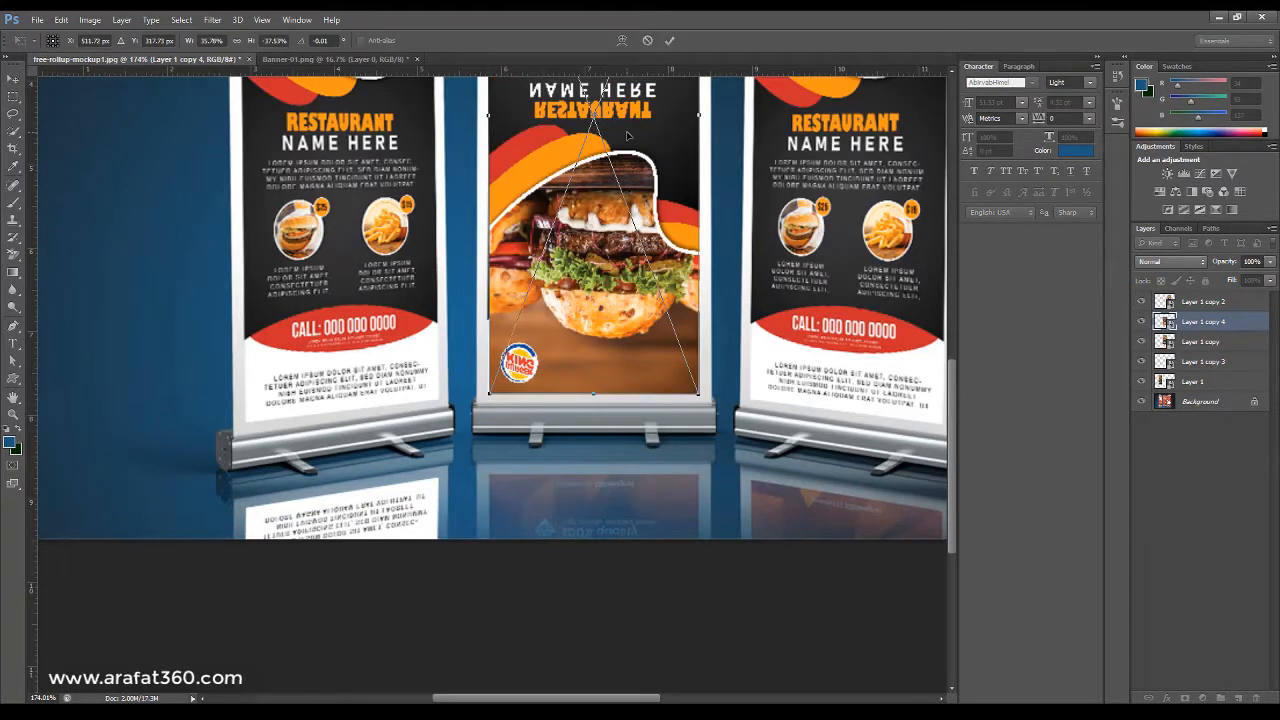
{"action": "left_click_drag", "start_coordinate": [629, 136], "coordinate": [618, 592]}
Align the flipped middle copy's top corners under the middle stand's base and apply the transform.
{"action": "left_click_drag", "start_coordinate": [606, 362], "coordinate": [589, 544]}
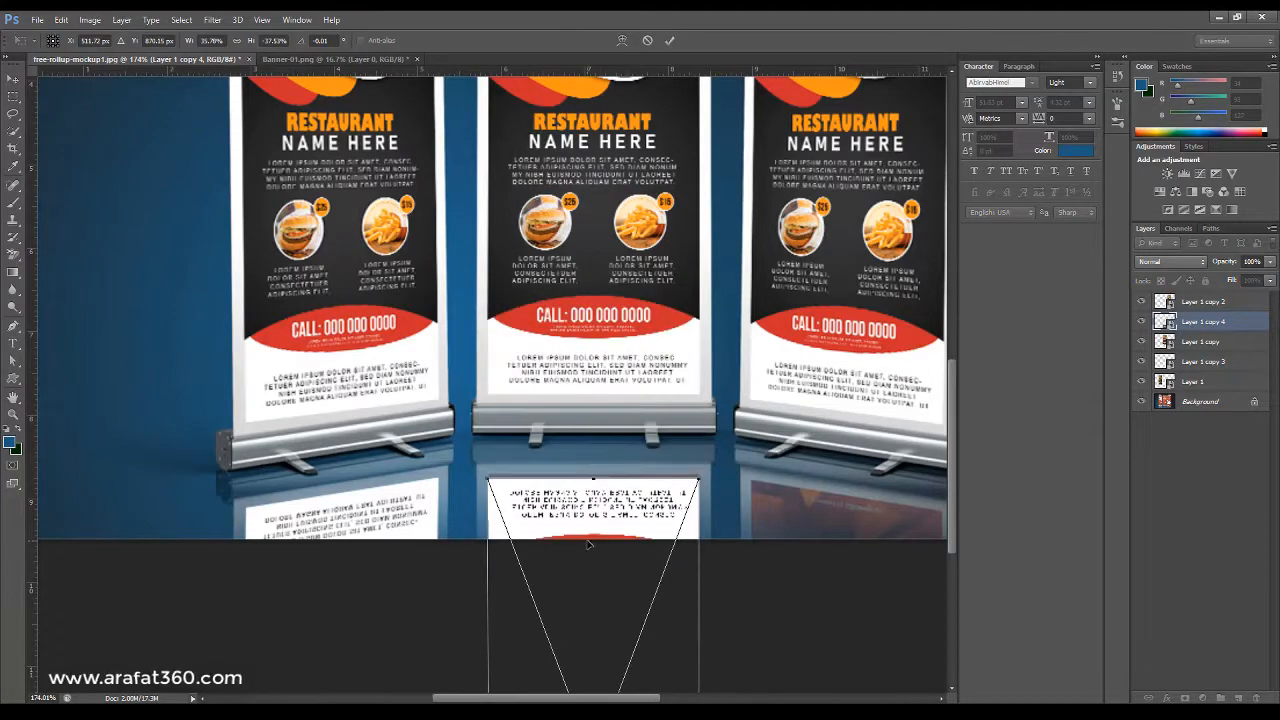
{"action": "scroll", "coordinate": [500, 495], "scroll_direction": "up", "scroll_amount": 6}
{"action": "left_click_drag", "start_coordinate": [737, 438], "coordinate": [476, 432]}
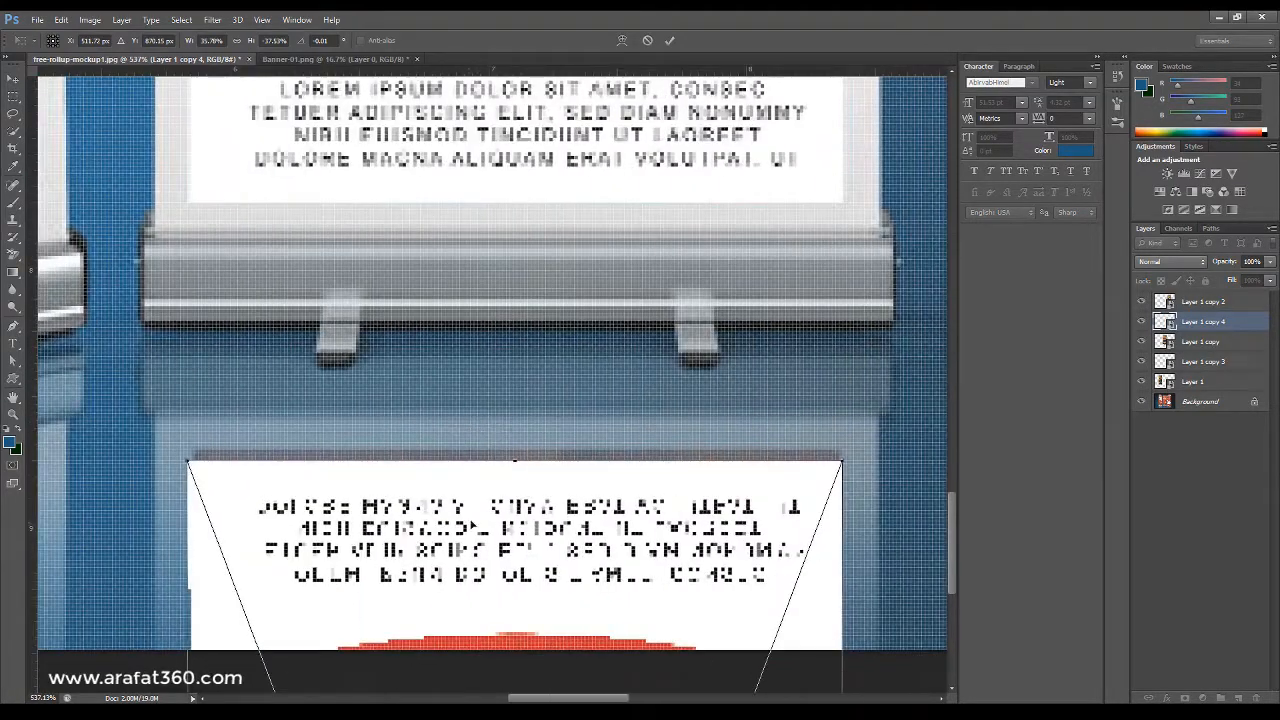
{"action": "left_click_drag", "start_coordinate": [475, 527], "coordinate": [476, 515]}
{"action": "key", "text": "Return"}
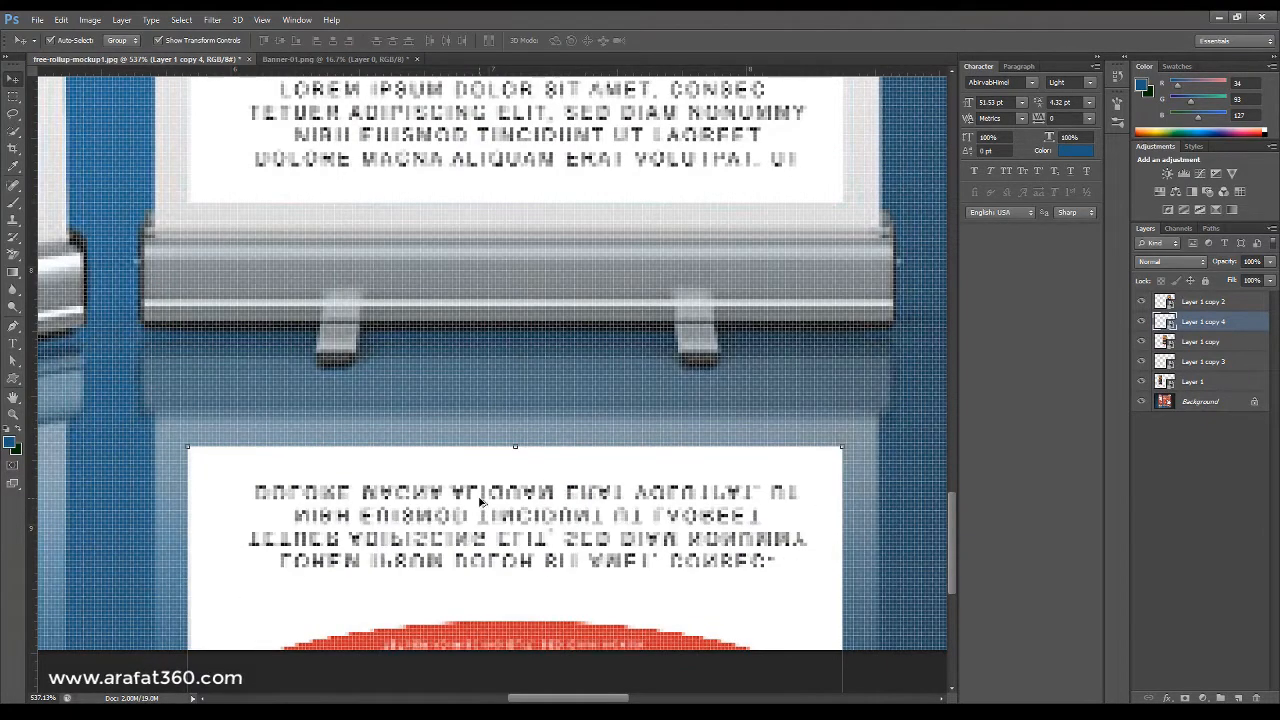
Duplicate the right banner layer, flip the copy vertically and move it below the right stand as a reflection.
{"action": "key", "text": "ctrl+0"}
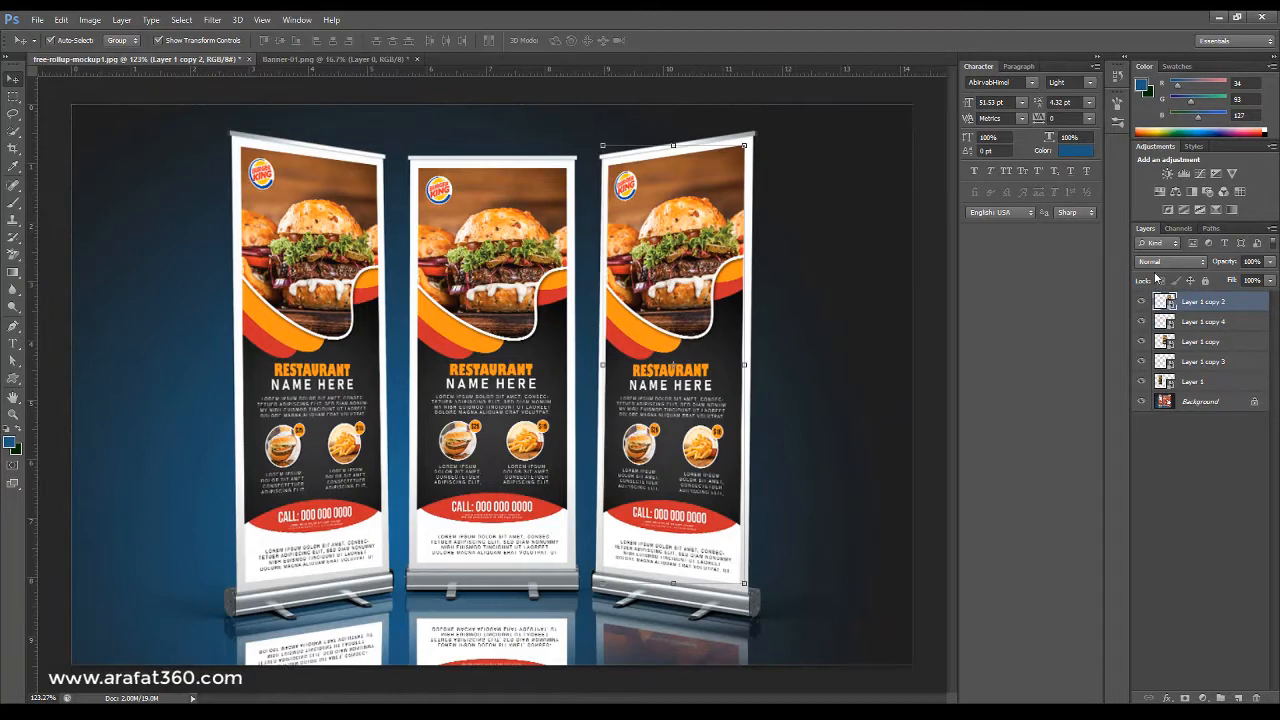
{"action": "key", "text": "ctrl+j"}
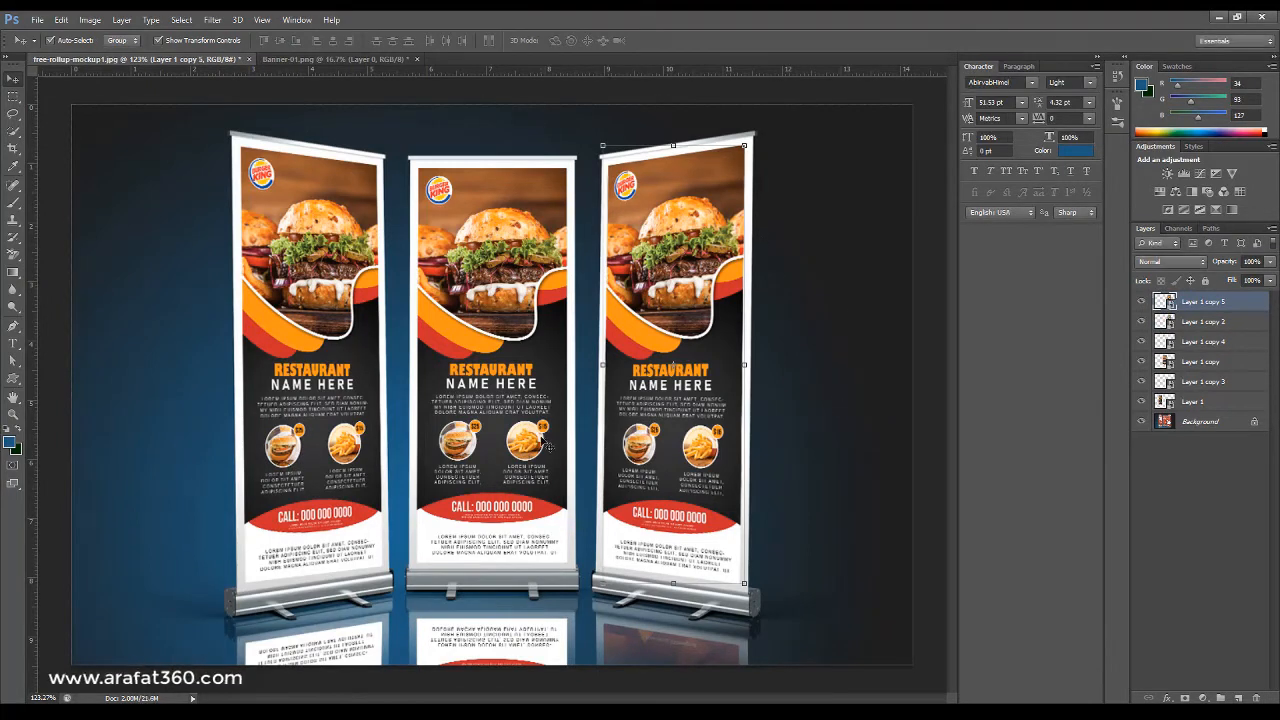
{"action": "left_click", "coordinate": [744, 145]}
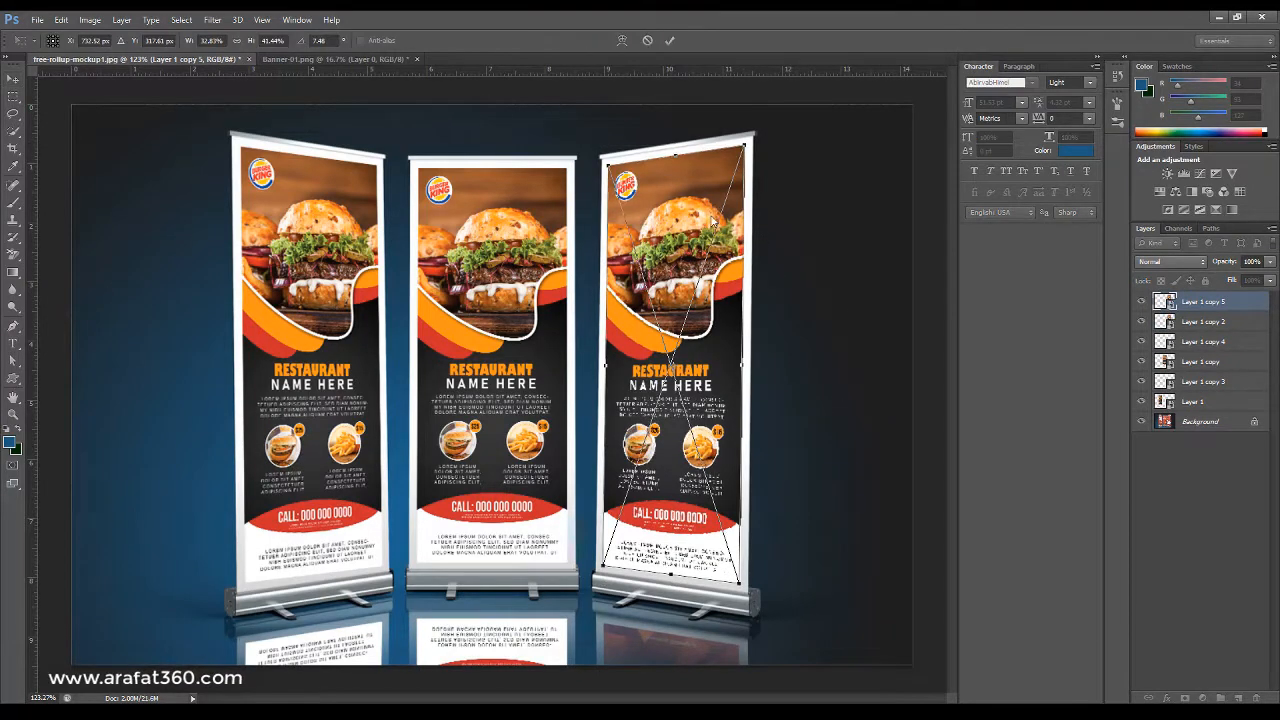
{"action": "left_click", "coordinate": [759, 407]}
{"action": "left_click_drag", "start_coordinate": [688, 190], "coordinate": [812, 514]}
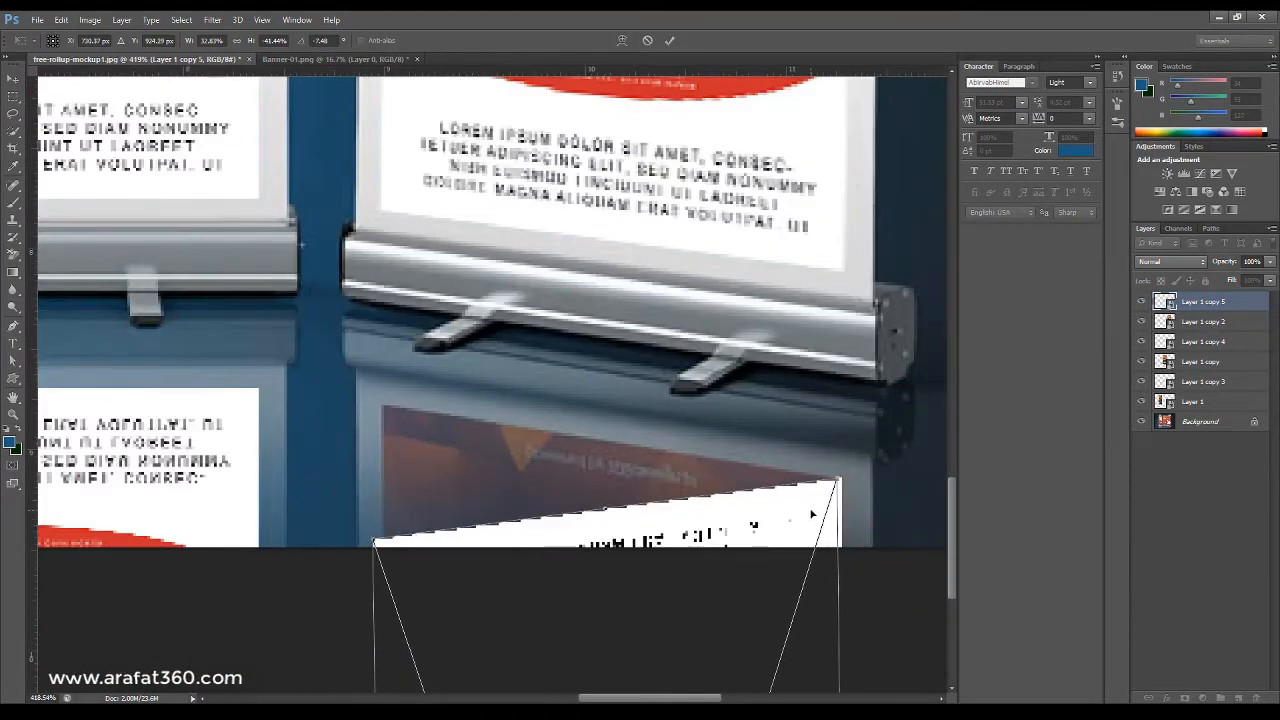
Align the flipped right copy's top corners under the right stand's base and apply the transform.
{"action": "left_click_drag", "start_coordinate": [374, 543], "coordinate": [374, 406]}
{"action": "scroll", "coordinate": [383, 408], "scroll_direction": "up", "scroll_amount": 6}
{"action": "scroll", "coordinate": [400, 437], "scroll_direction": "down", "scroll_amount": 3}
{"action": "scroll", "coordinate": [400, 437], "scroll_direction": "down", "scroll_amount": 4}
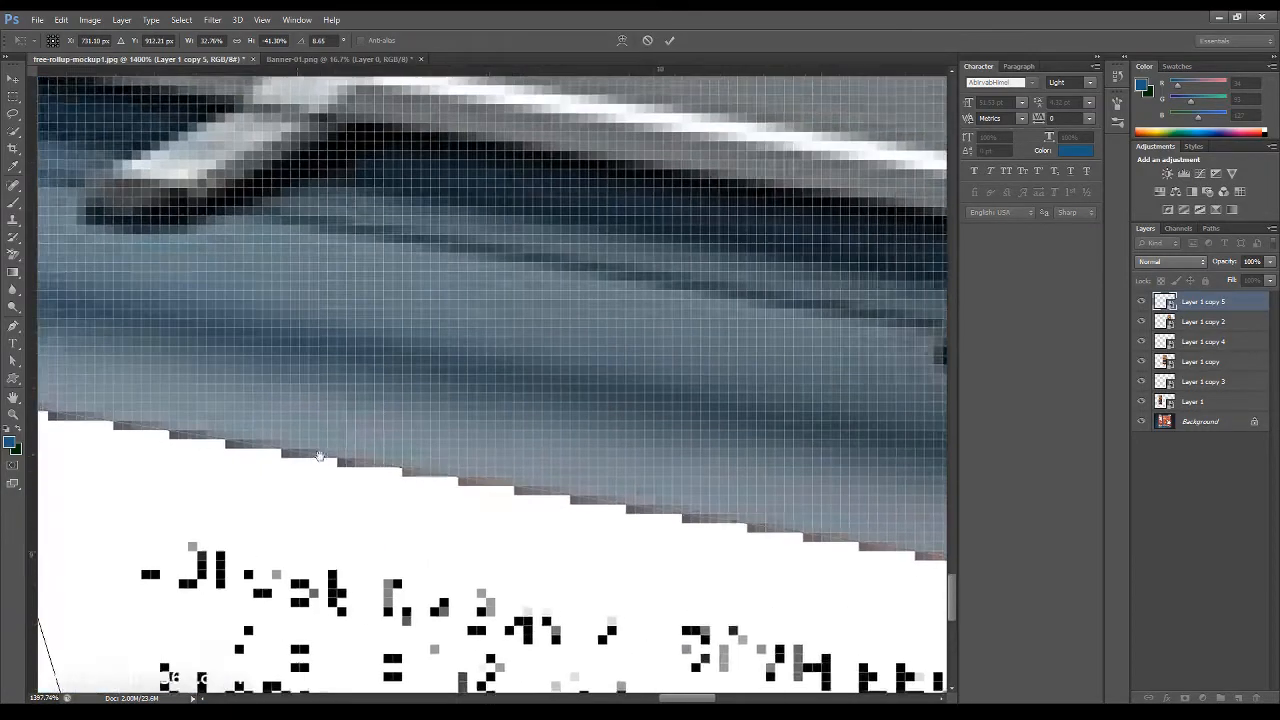
{"action": "scroll", "coordinate": [785, 538], "scroll_direction": "up", "scroll_amount": 3}
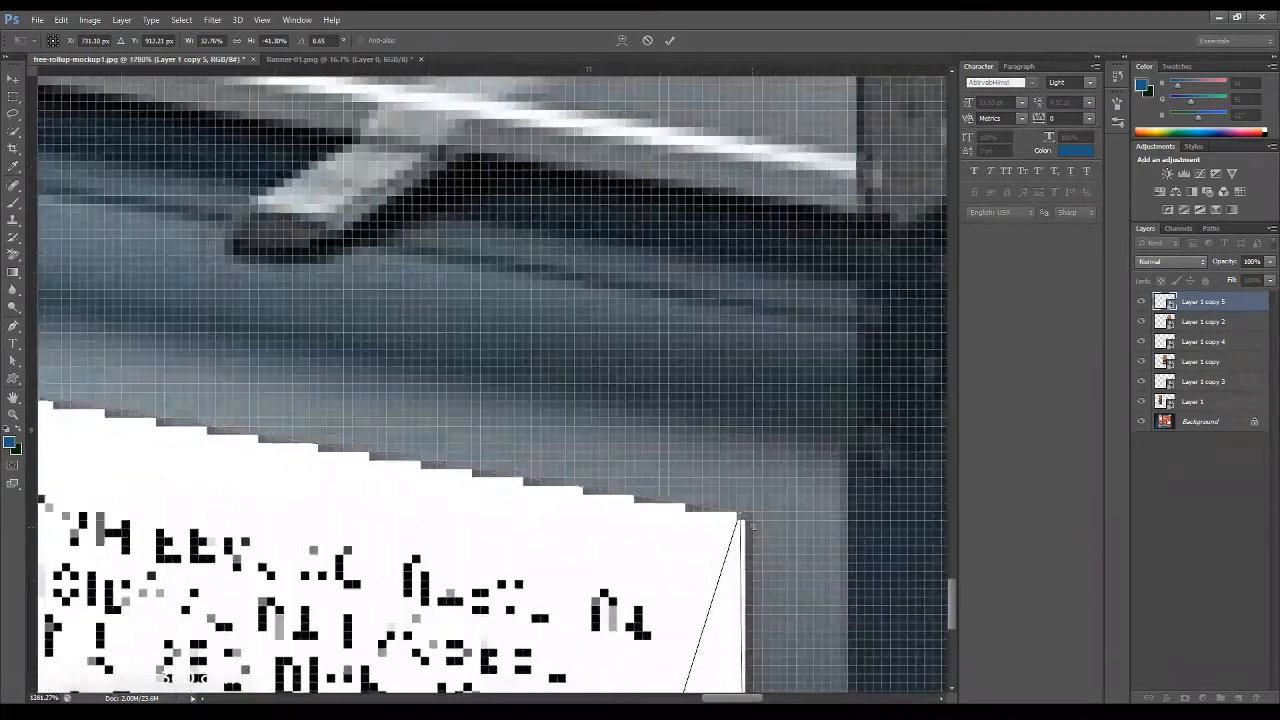
{"action": "scroll", "coordinate": [741, 519], "scroll_direction": "down", "scroll_amount": 4}
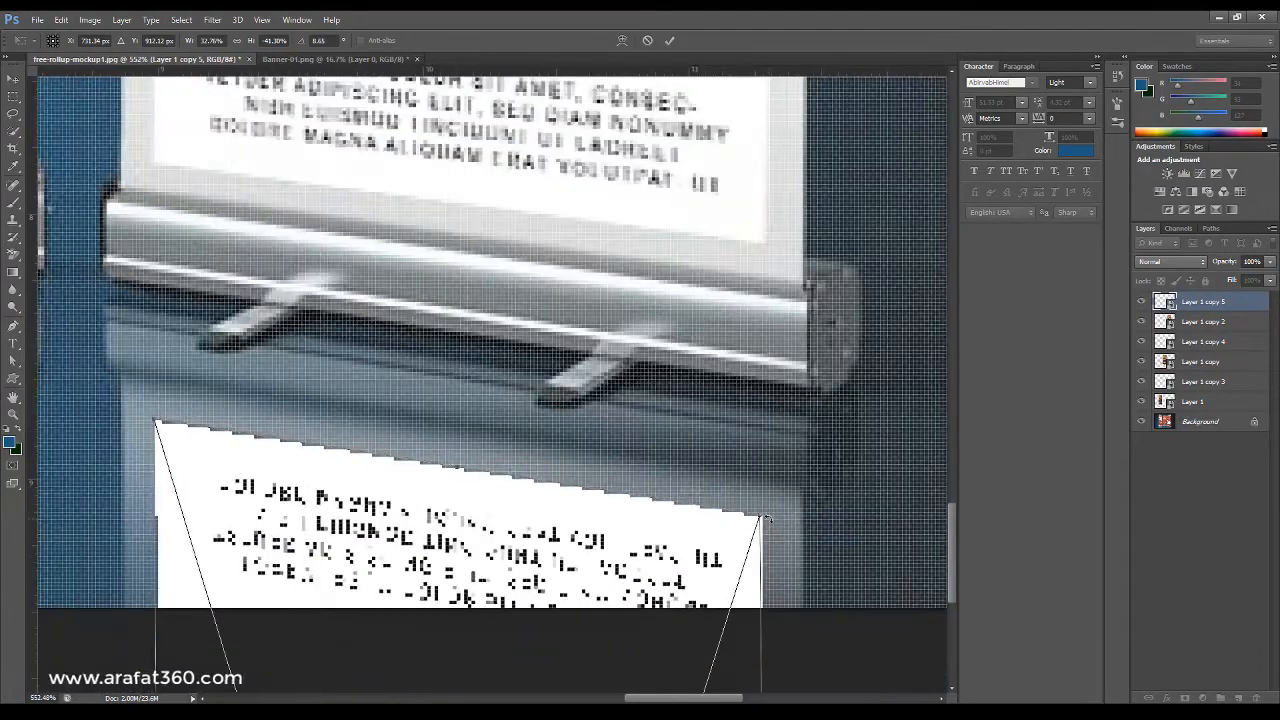
{"action": "key", "text": "Return"}
{"action": "left_click", "coordinate": [824, 648]}
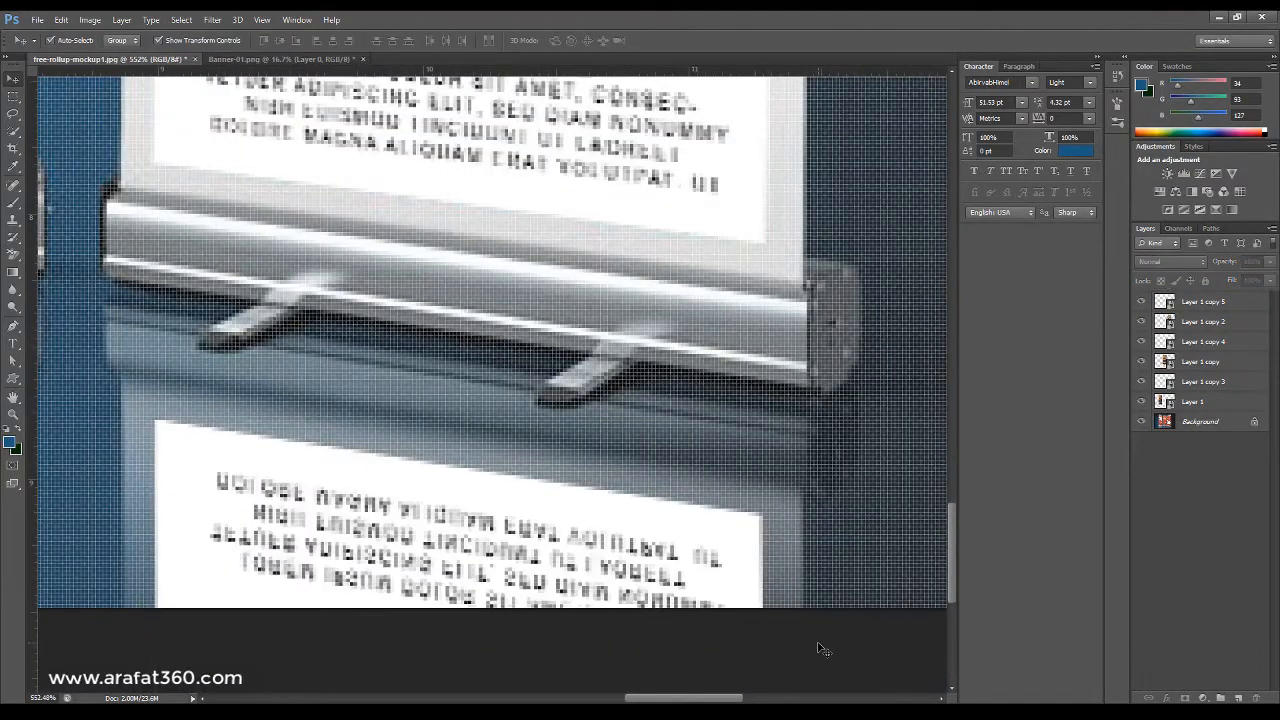
On a new layer, paint soft blue brush strokes at 25% opacity and 35% flow across the reflections to fade them.
{"action": "scroll", "coordinate": [824, 648], "scroll_direction": "down", "scroll_amount": 9}
{"action": "scroll", "coordinate": [609, 675], "scroll_direction": "down", "scroll_amount": 1}
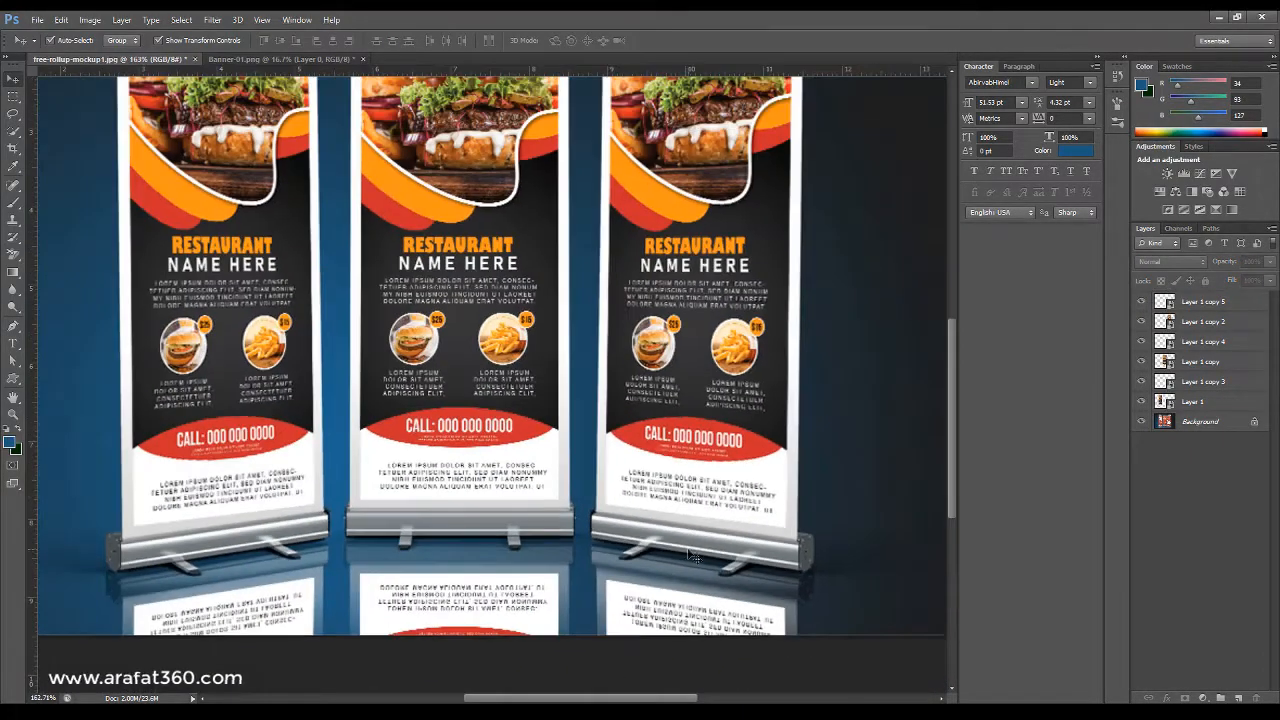
{"action": "scroll", "coordinate": [192, 565], "scroll_direction": "down", "scroll_amount": 3}
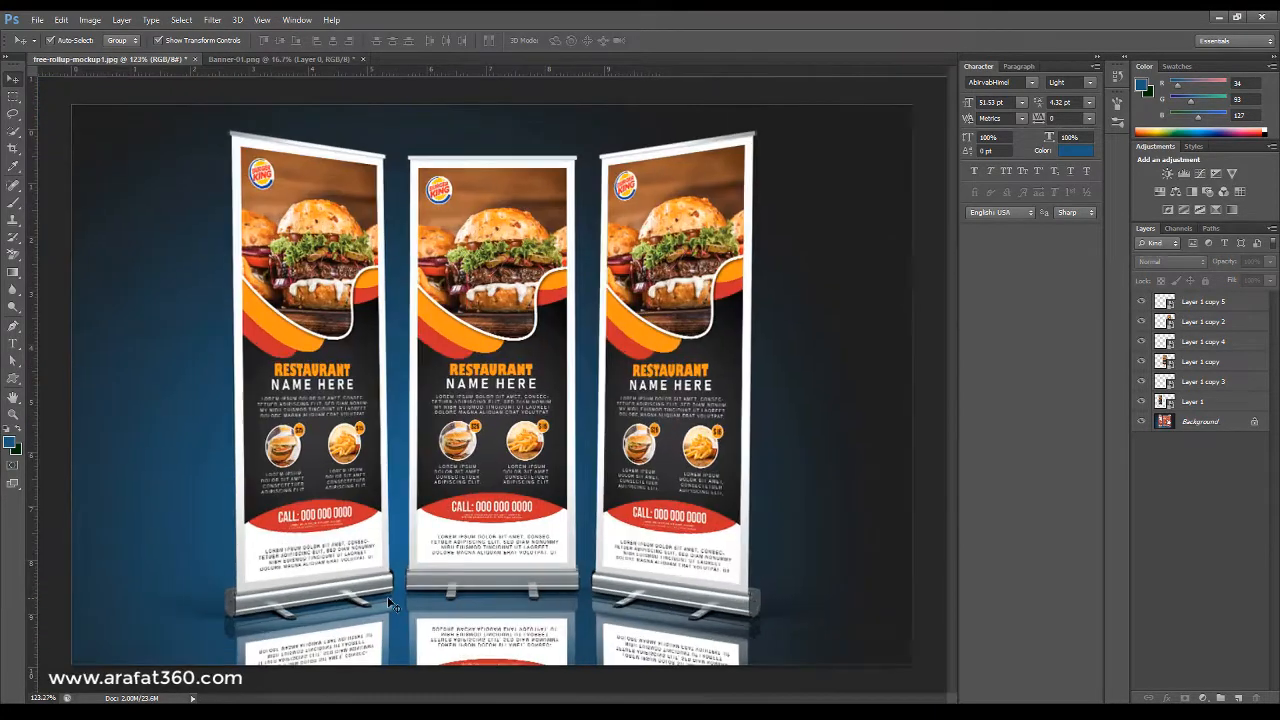
{"action": "scroll", "coordinate": [387, 596], "scroll_direction": "up", "scroll_amount": 6}
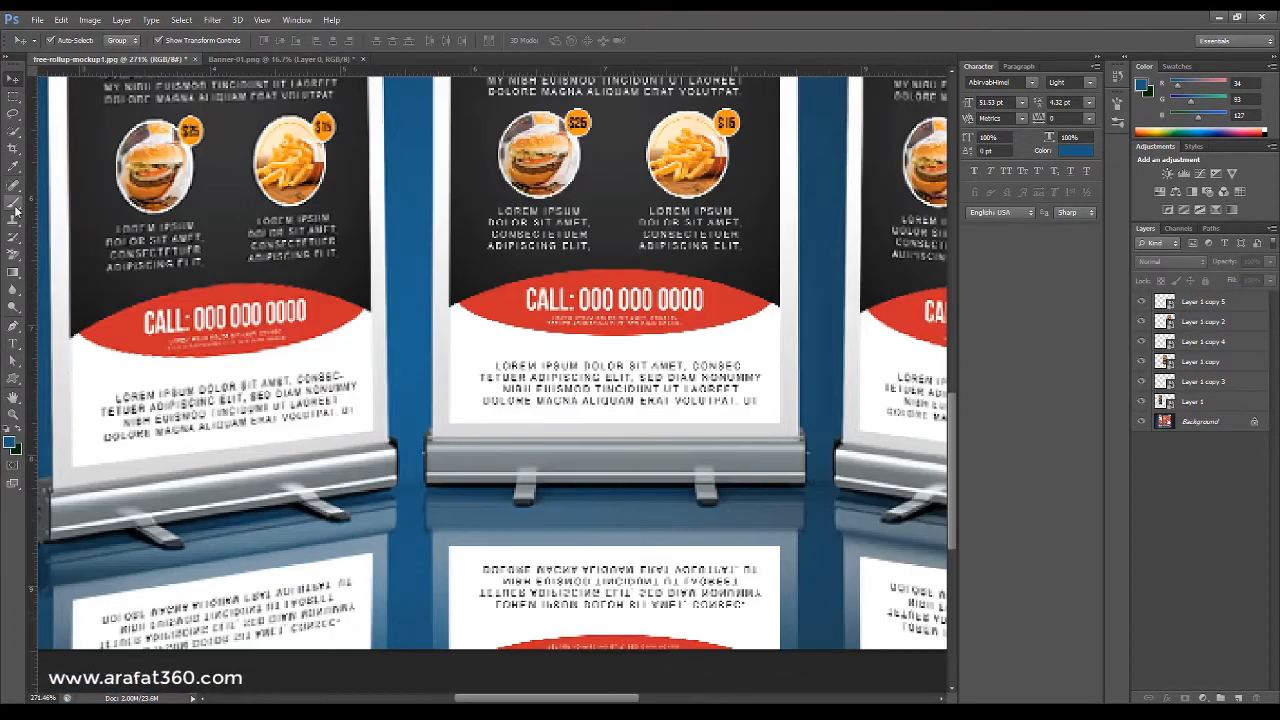
{"action": "left_click", "coordinate": [15, 205]}
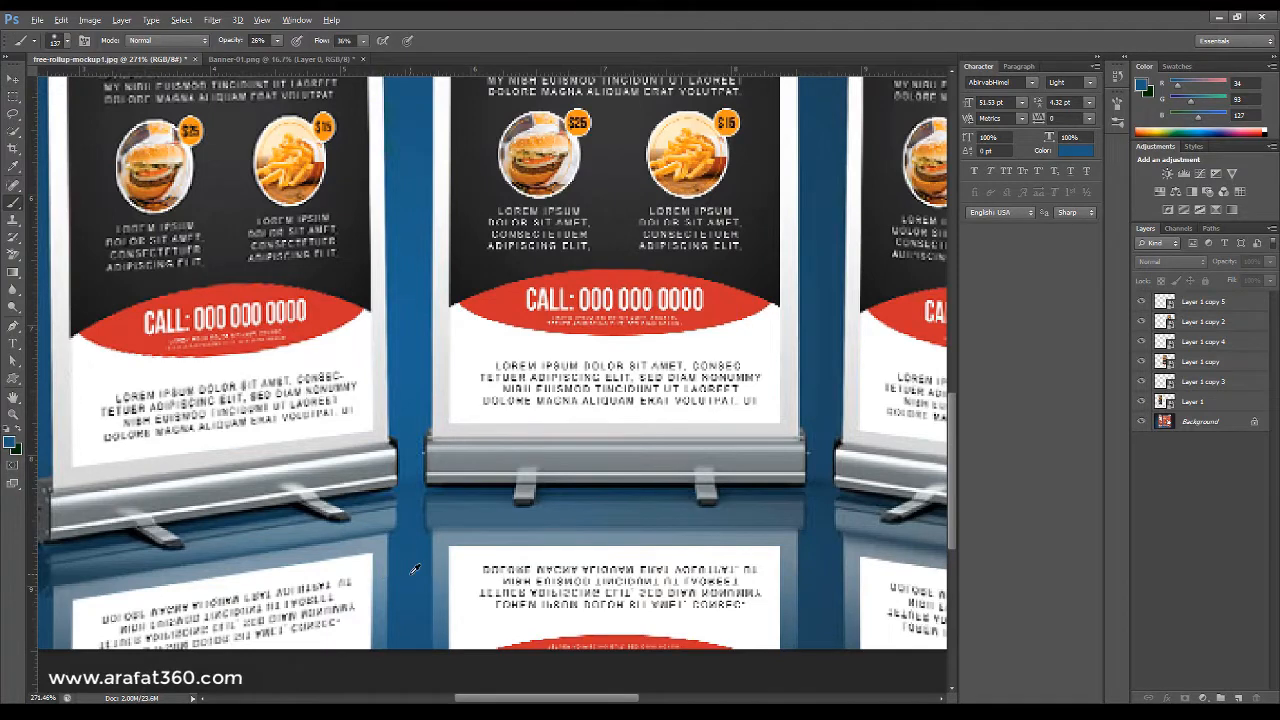
{"action": "left_click", "coordinate": [1238, 697]}
{"action": "scroll", "coordinate": [360, 470], "scroll_direction": "down", "scroll_amount": 1}
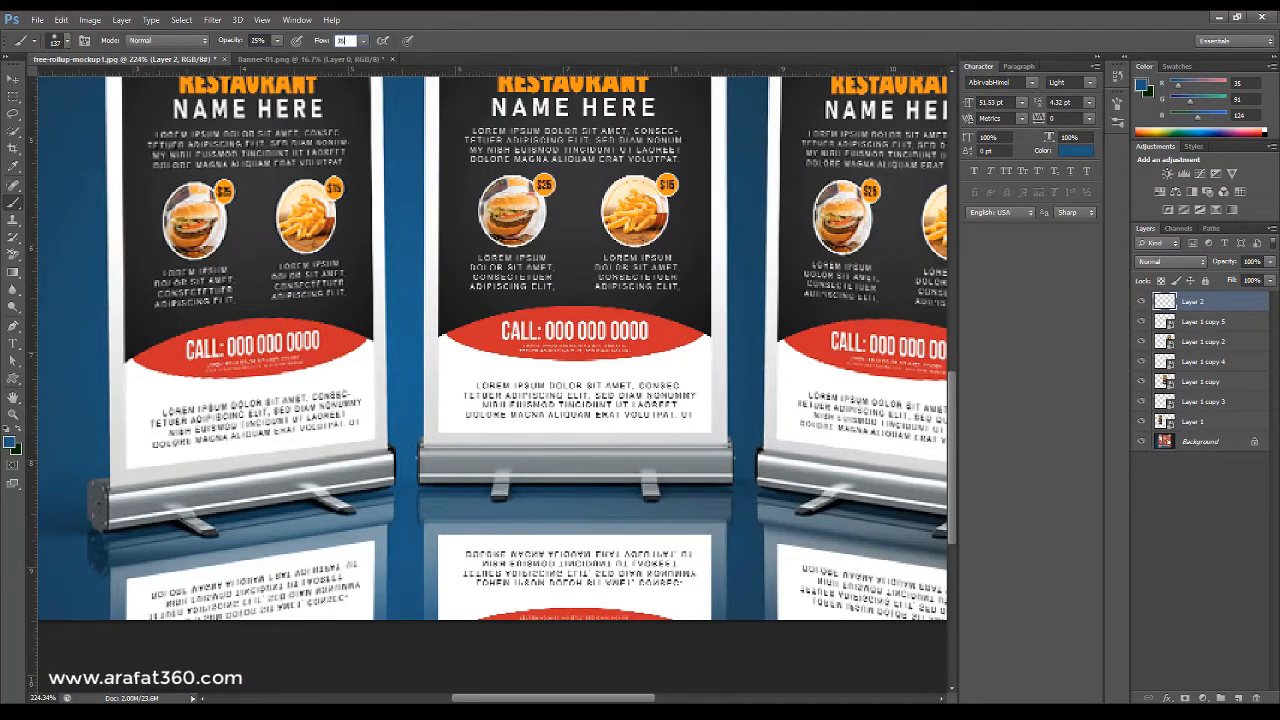
{"action": "scroll", "coordinate": [400, 630], "scroll_direction": "down", "scroll_amount": 2}
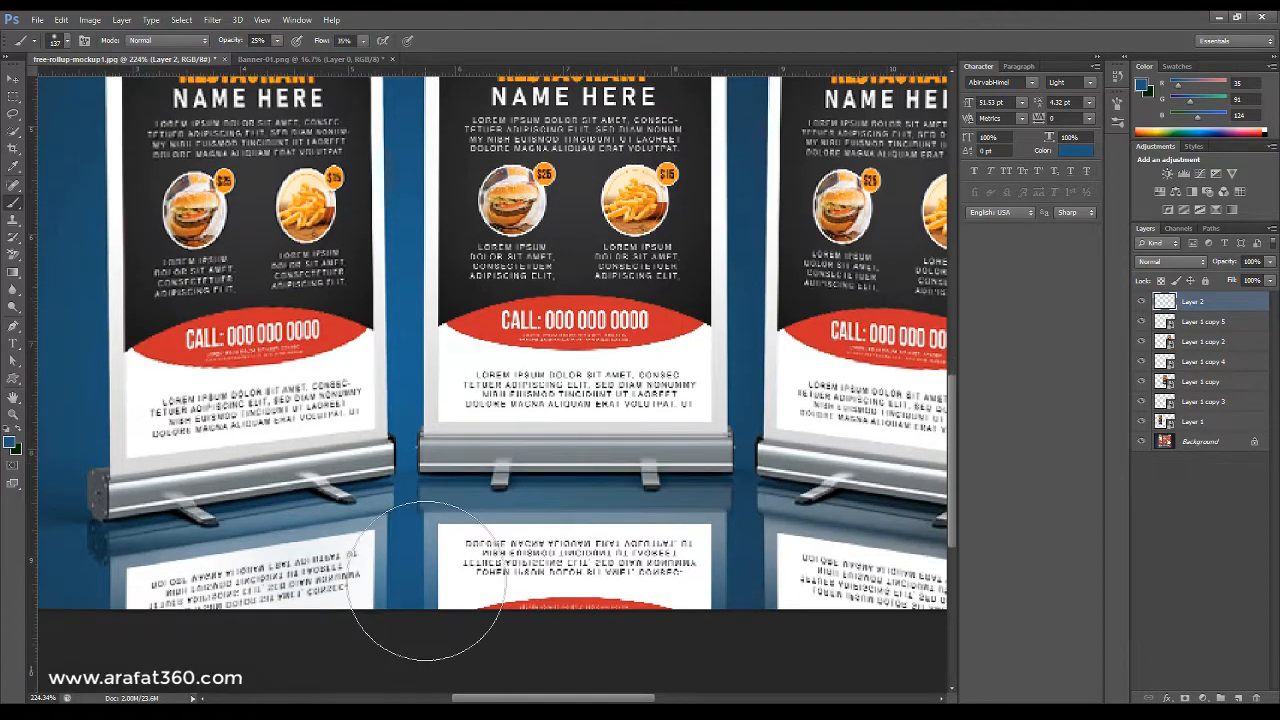
{"action": "mouse_move", "coordinate": [194, 510]}
{"action": "left_mouse_down"}
{"action": "mouse_move", "coordinate": [116, 494]}
{"action": "mouse_move", "coordinate": [313, 515]}
{"action": "mouse_move", "coordinate": [951, 501]}
{"action": "left_mouse_up"}
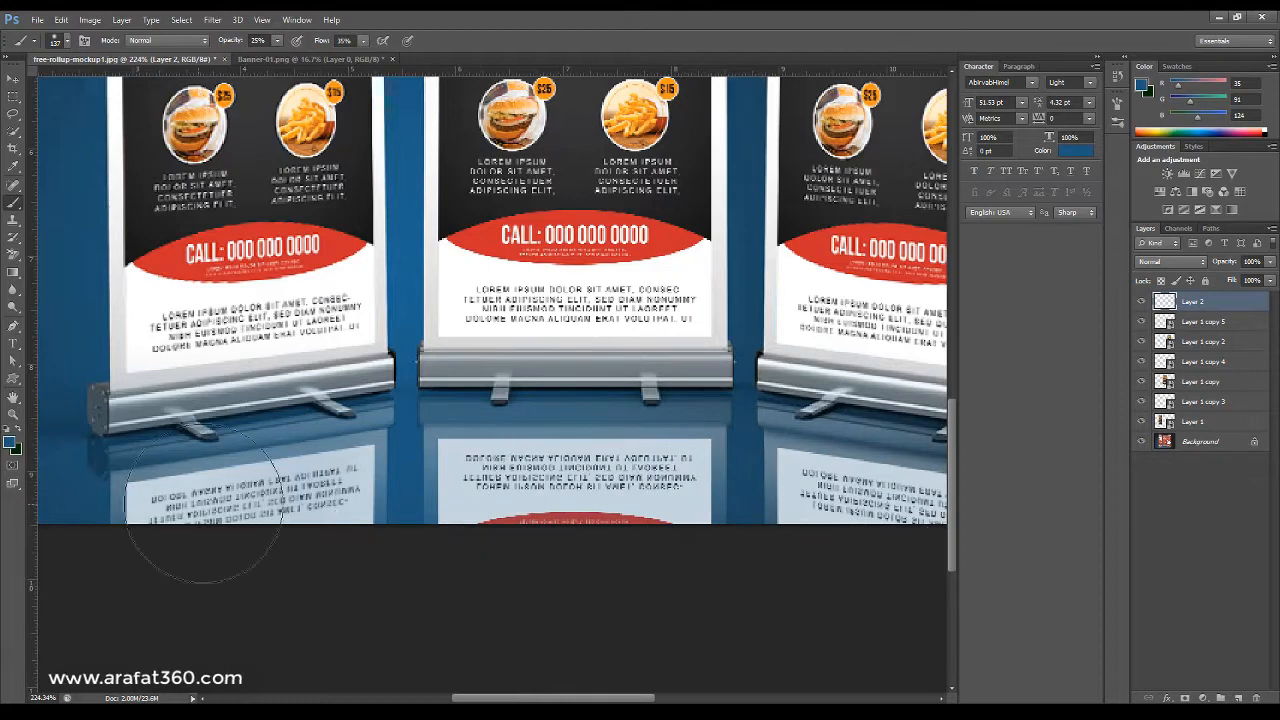
{"action": "mouse_move", "coordinate": [866, 507]}
{"action": "left_mouse_down"}
{"action": "mouse_move", "coordinate": [907, 518]}
{"action": "mouse_move", "coordinate": [945, 502]}
{"action": "left_mouse_up"}
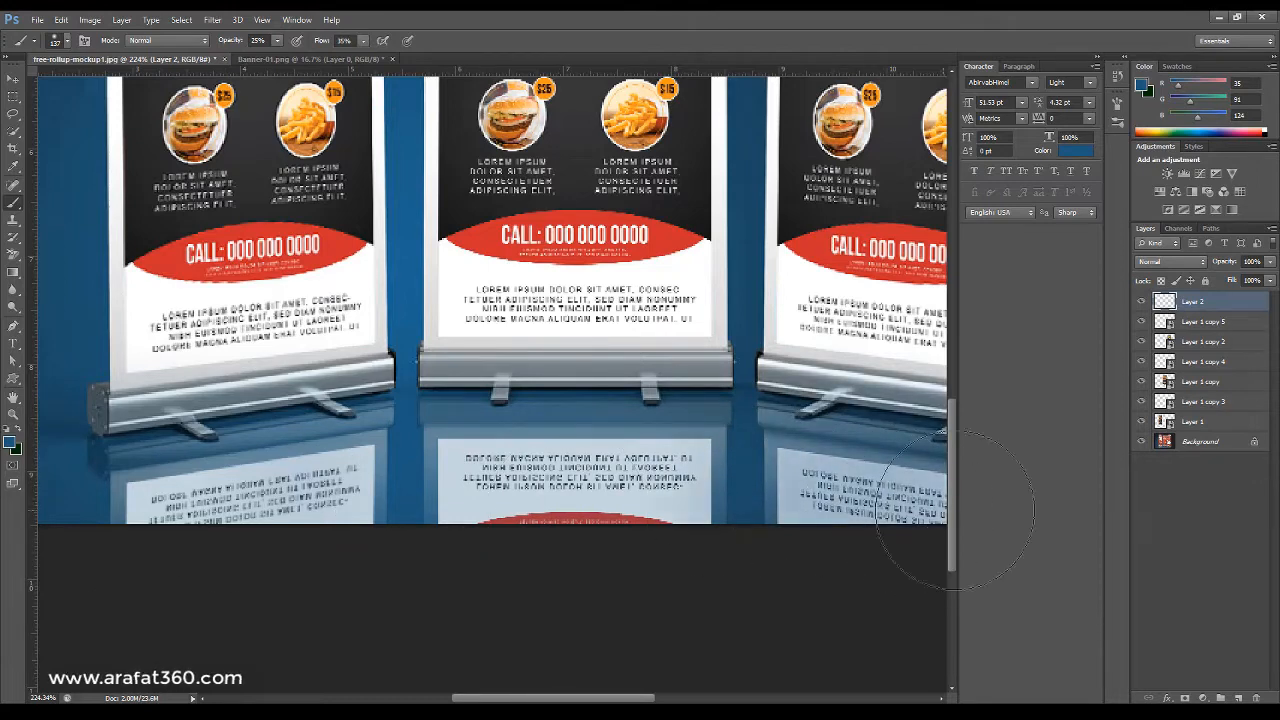
{"action": "left_click_drag", "start_coordinate": [470, 490], "coordinate": [640, 485]}
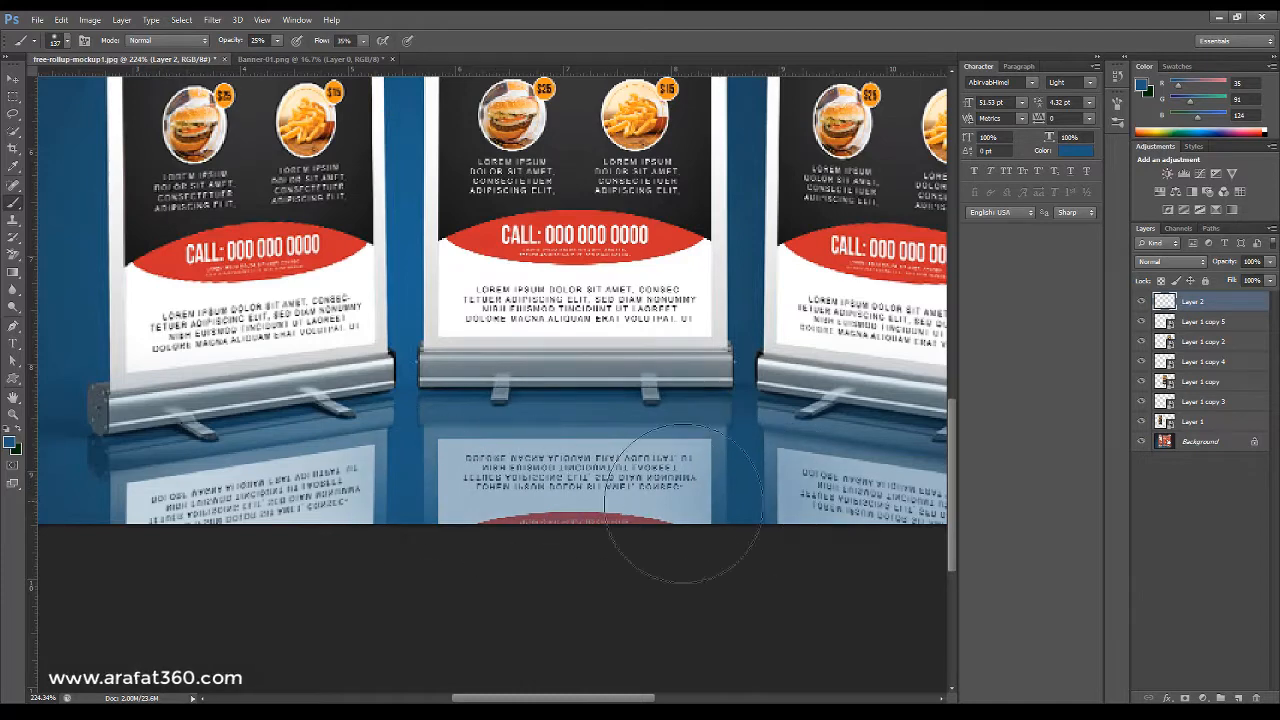
{"action": "mouse_move", "coordinate": [148, 549]}
{"action": "left_mouse_down"}
{"action": "mouse_move", "coordinate": [337, 547]}
{"action": "mouse_move", "coordinate": [214, 540]}
{"action": "left_mouse_up"}
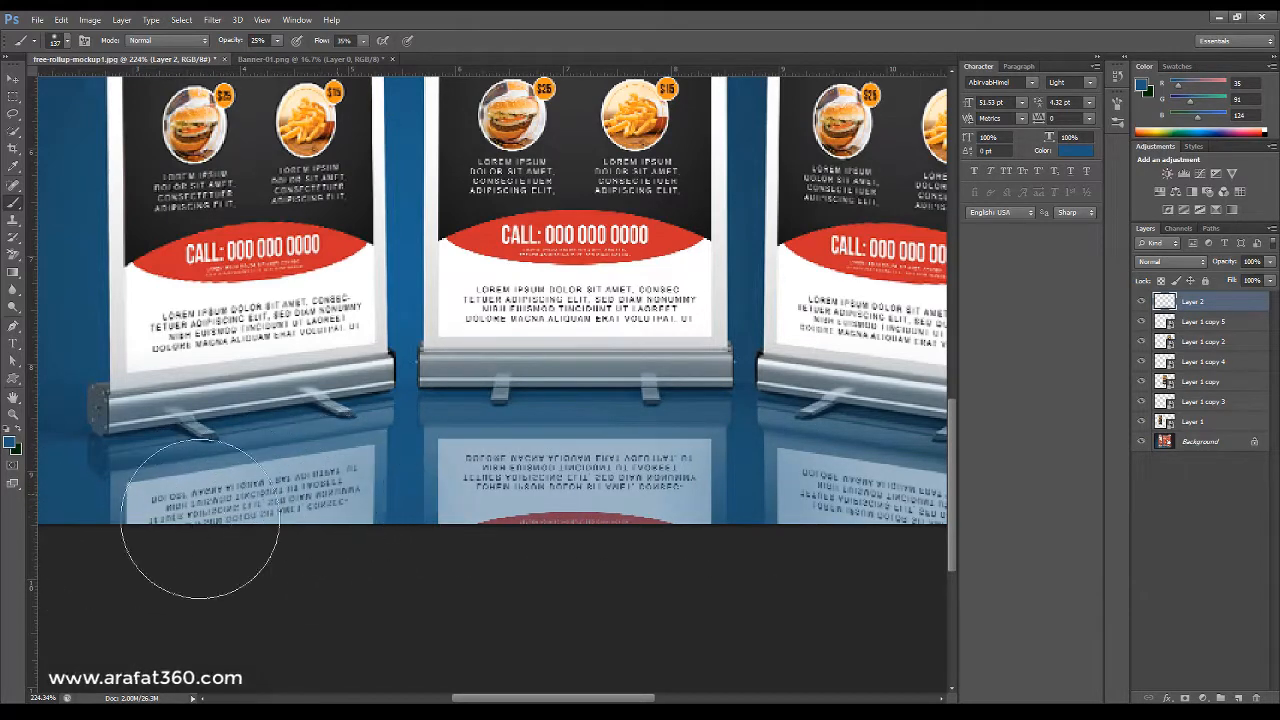
{"action": "left_click_drag", "start_coordinate": [607, 514], "coordinate": [956, 541]}
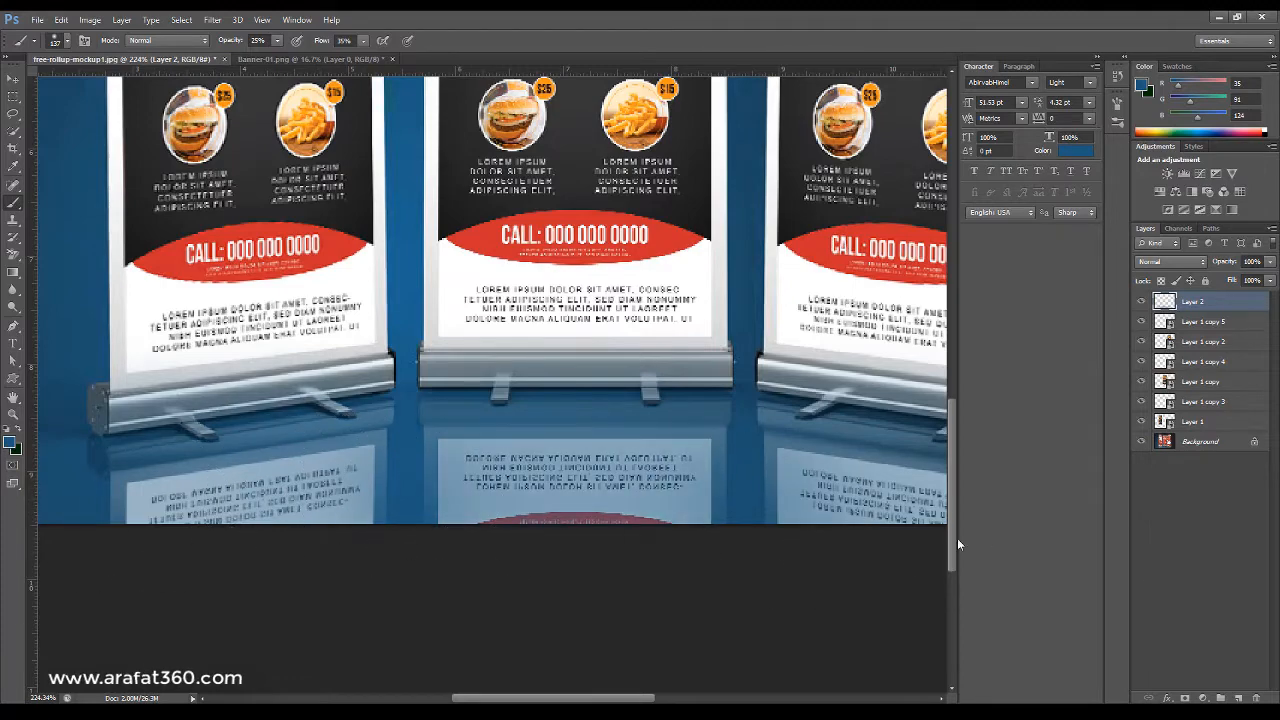
{"action": "left_click_drag", "start_coordinate": [849, 518], "coordinate": [973, 516]}
Zoom in and out to inspect the faded reflections beneath all three stands.
{"action": "scroll", "coordinate": [780, 537], "scroll_direction": "down", "scroll_amount": 5}
{"action": "scroll", "coordinate": [756, 527], "scroll_direction": "down", "scroll_amount": 4}
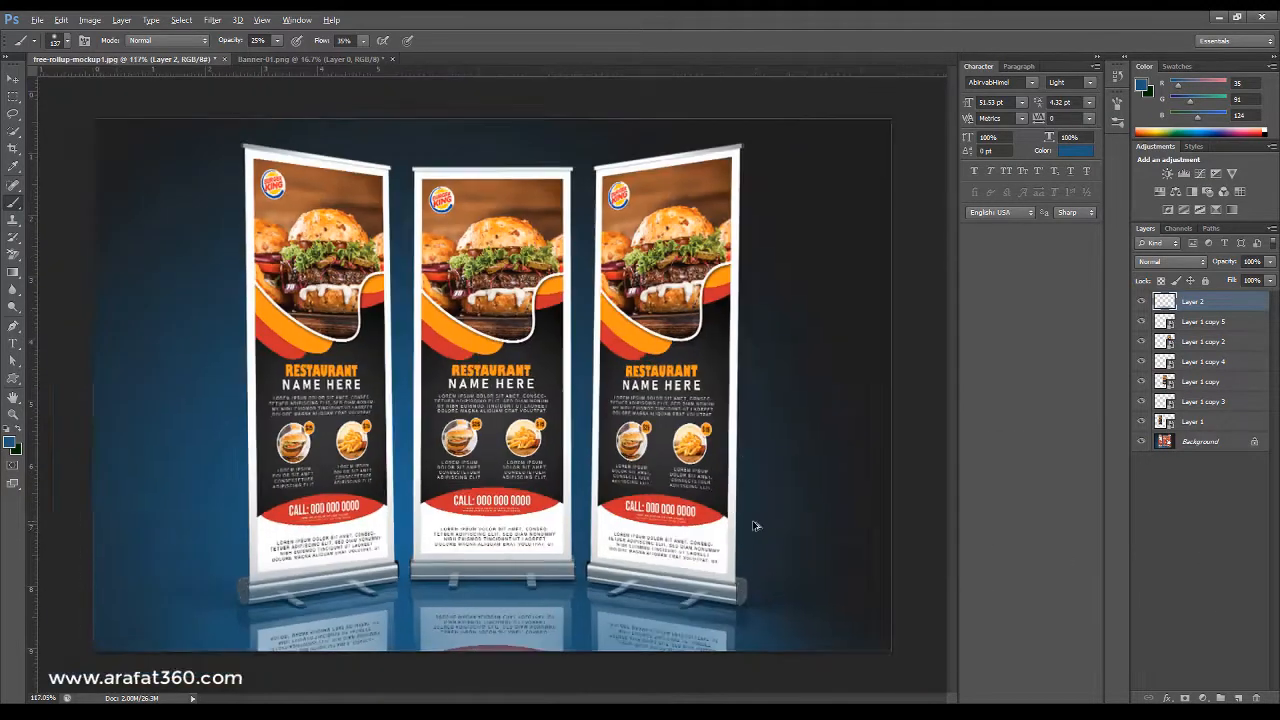
{"action": "scroll", "coordinate": [316, 589], "scroll_direction": "up", "scroll_amount": 1}
{"action": "scroll", "coordinate": [316, 589], "scroll_direction": "up", "scroll_amount": 3}
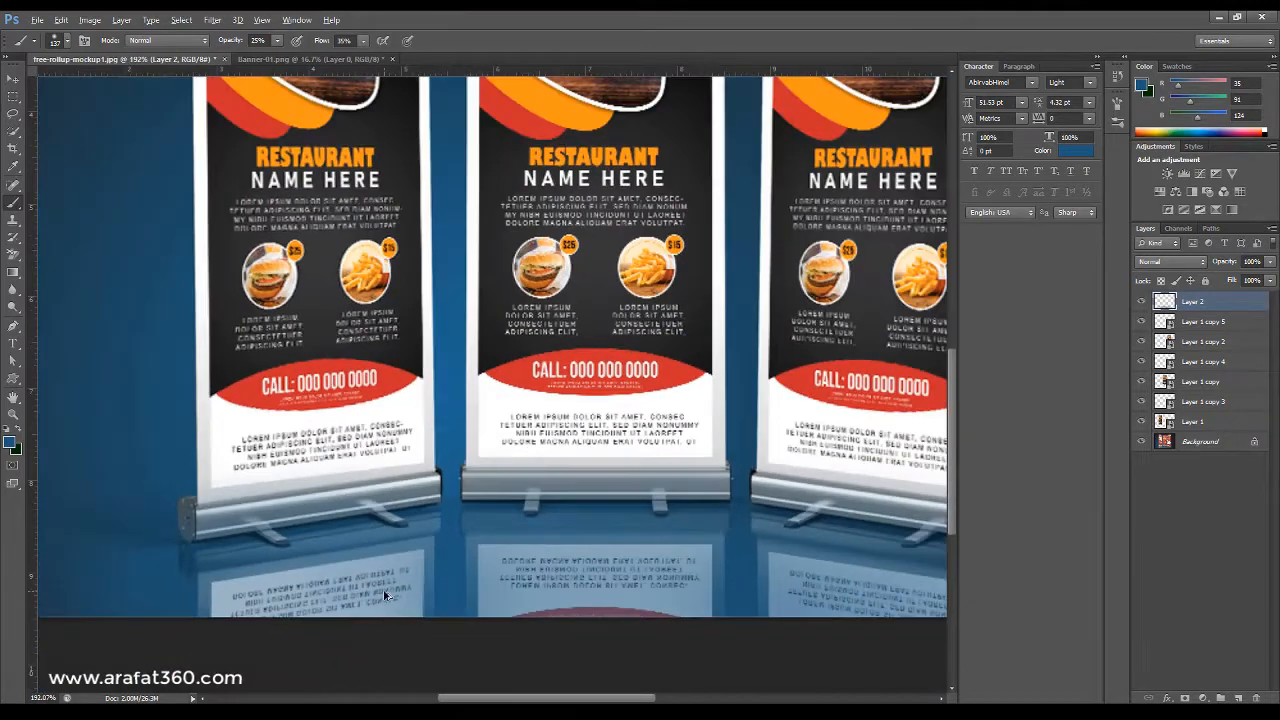
{"action": "scroll", "coordinate": [390, 618], "scroll_direction": "up", "scroll_amount": 2}
{"action": "scroll", "coordinate": [395, 619], "scroll_direction": "down", "scroll_amount": 1}
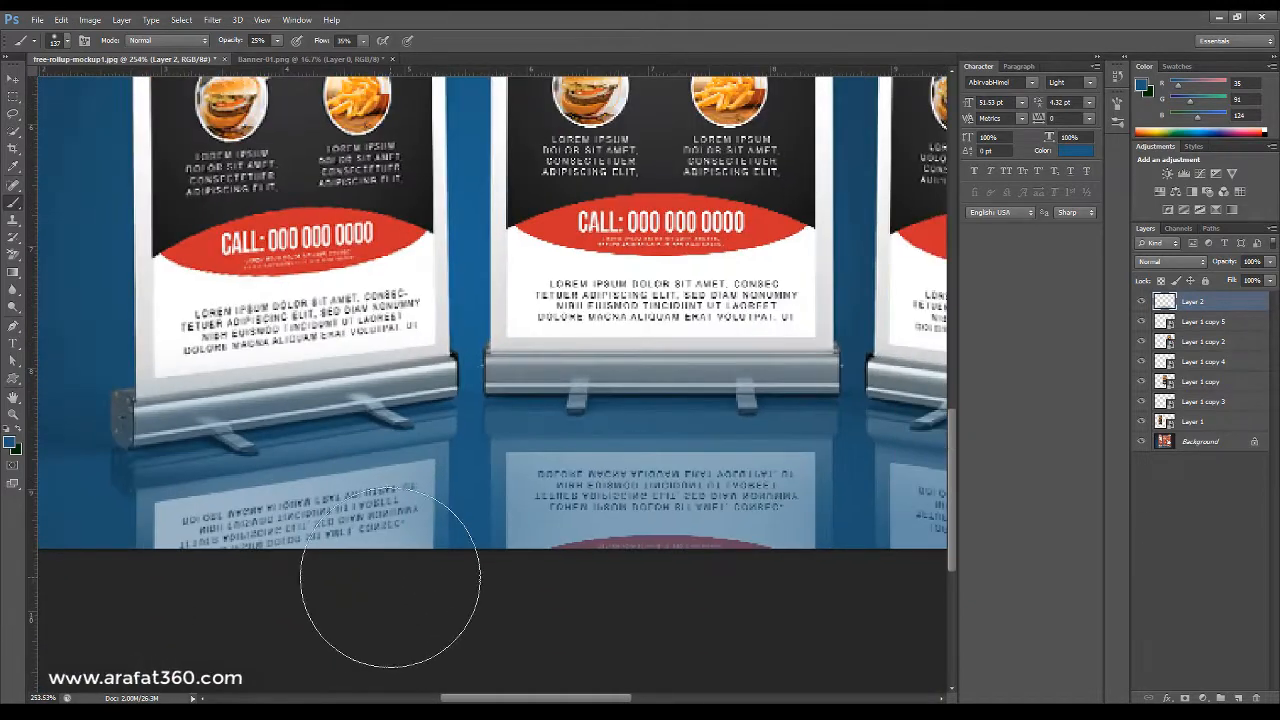
{"action": "scroll", "coordinate": [638, 330], "scroll_direction": "down", "scroll_amount": 4}
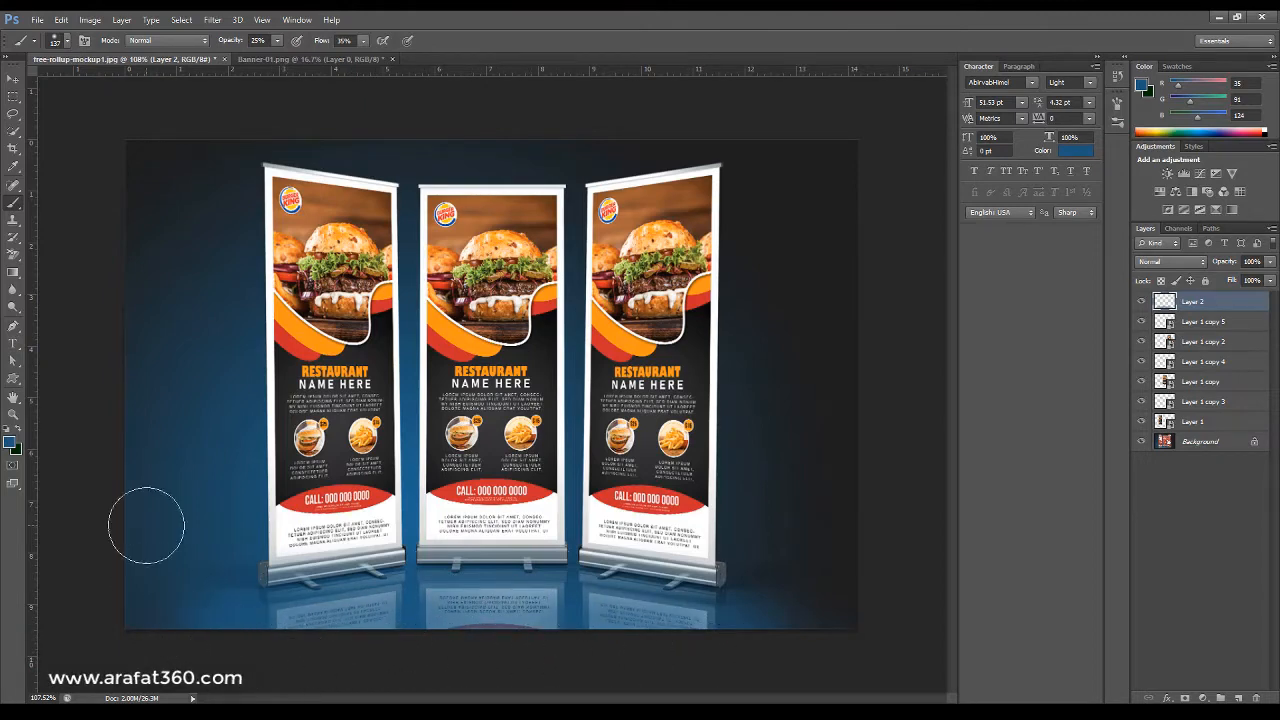
Try to merge all visible layers into one.
{"action": "left_click", "coordinate": [12, 78]}
{"action": "left_click", "coordinate": [188, 266]}
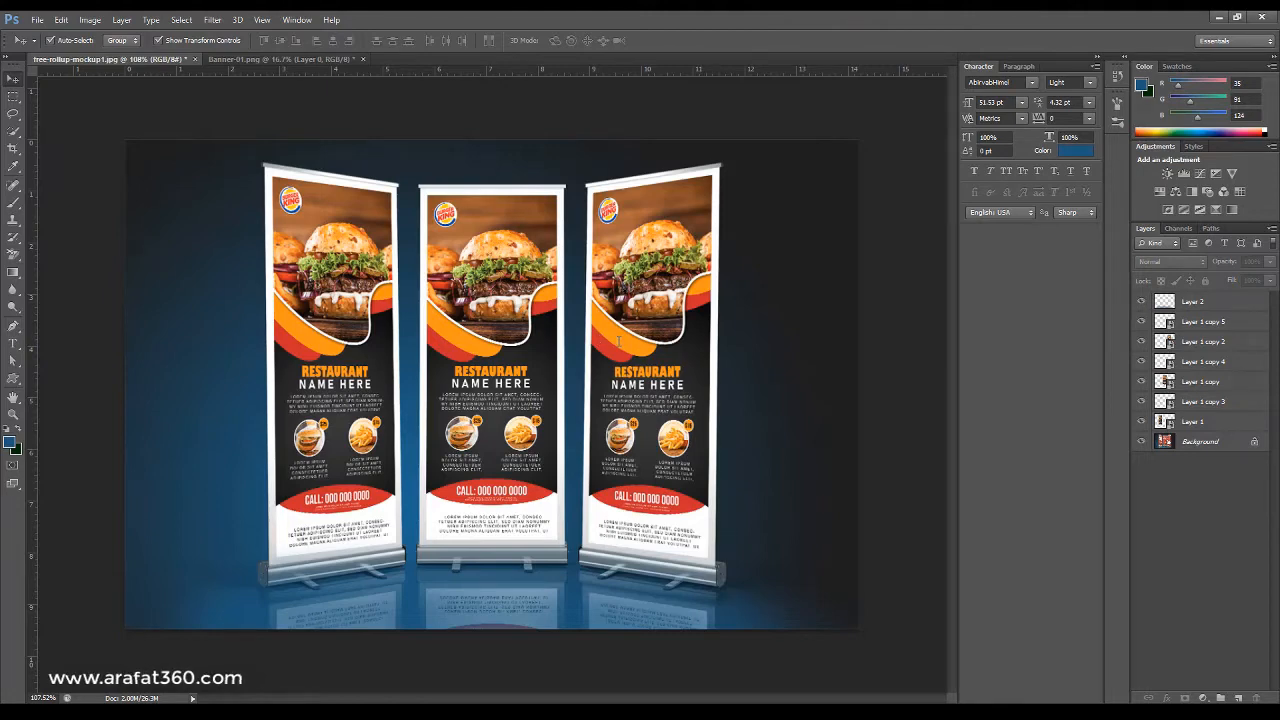
{"action": "key", "text": "ctrl+shift+e"}
{"action": "key", "text": "ctrl+m"}
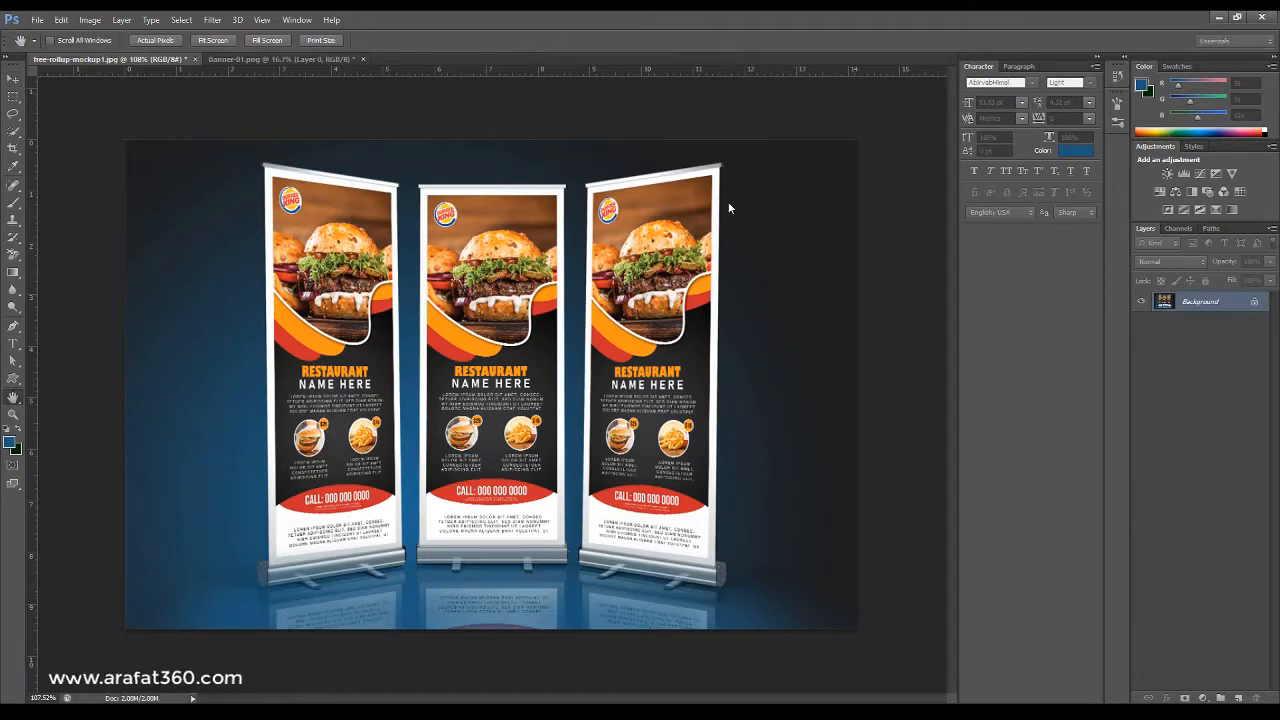
{"action": "left_click", "coordinate": [729, 204]}
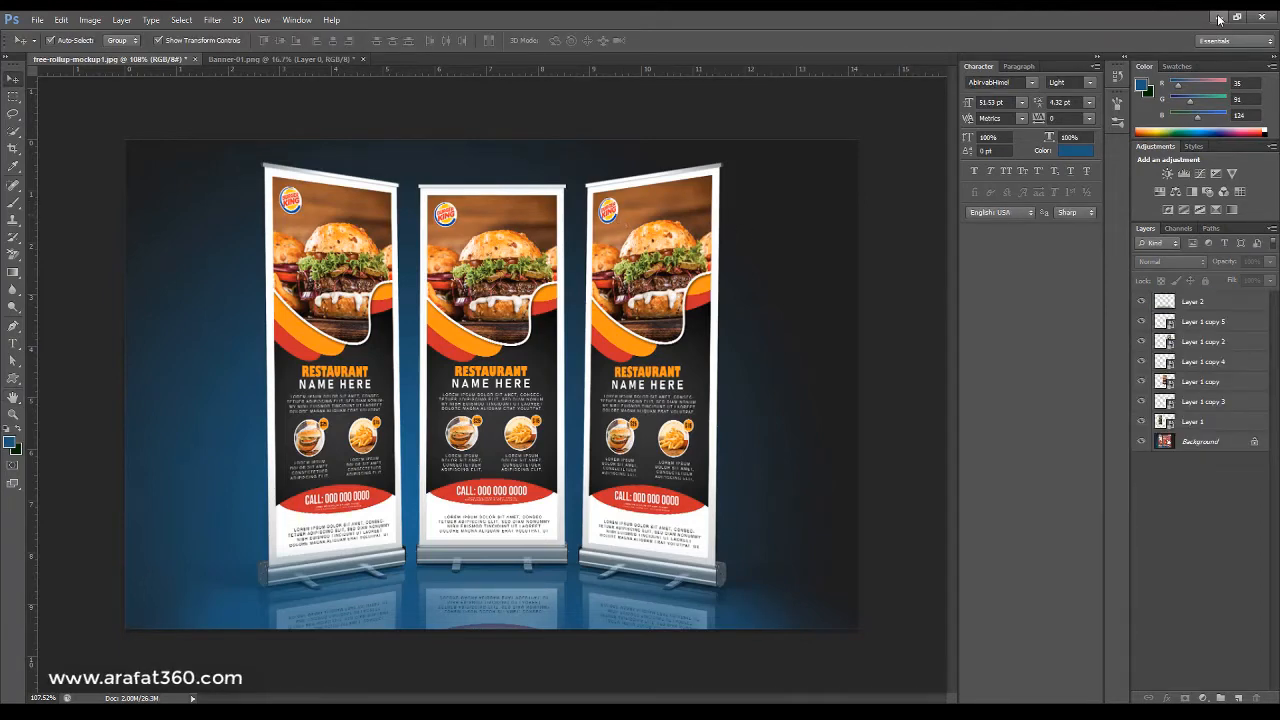